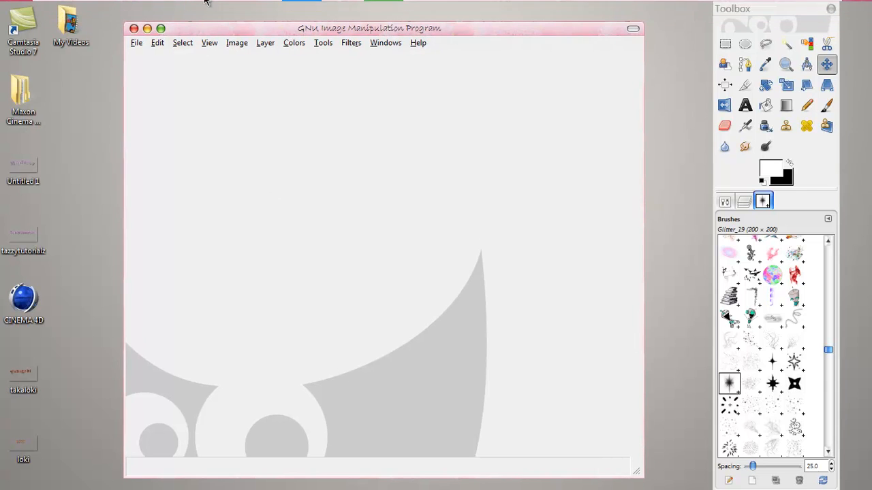
- Switch to the Safari browser and look over the custom background of the TazzyTutorialz YouTube channel page
{"action": "left_click", "coordinate": [225, 12]}
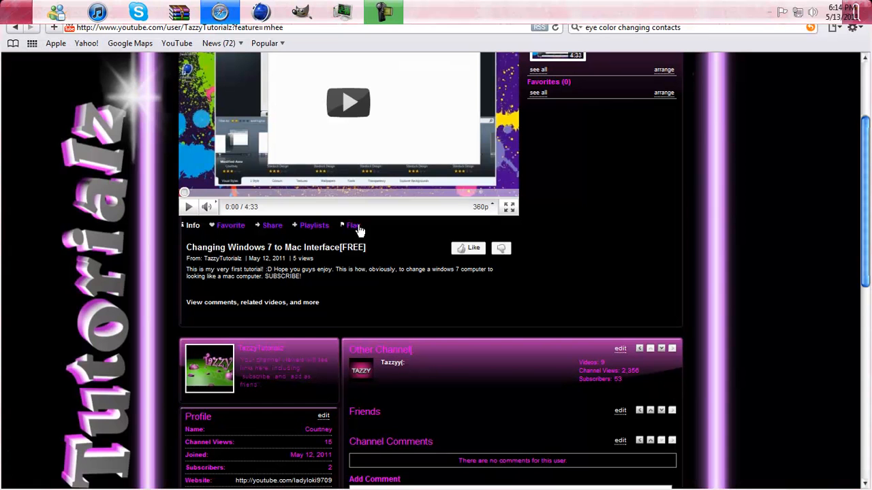
{"action": "scroll", "coordinate": [253, 300], "scroll_direction": "down", "scroll_amount": 5}
{"action": "scroll", "coordinate": [86, 444], "scroll_direction": "down", "scroll_amount": 3}
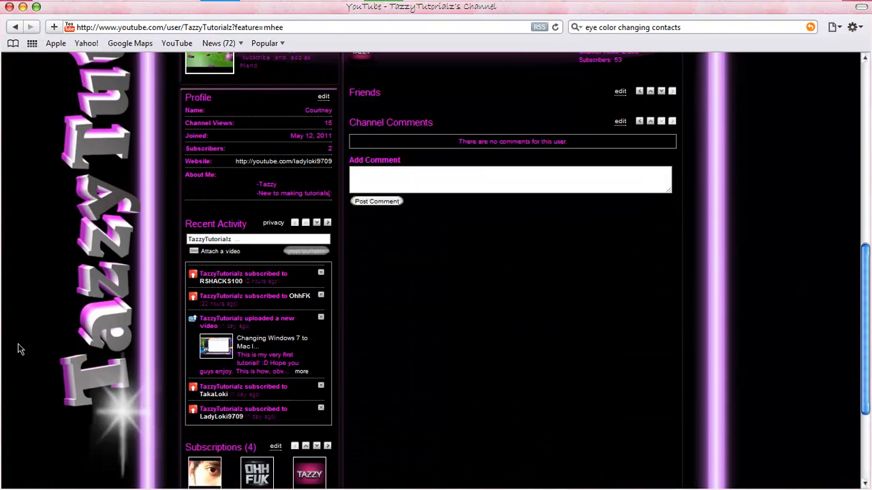
{"action": "scroll", "coordinate": [124, 263], "scroll_direction": "up", "scroll_amount": 8}
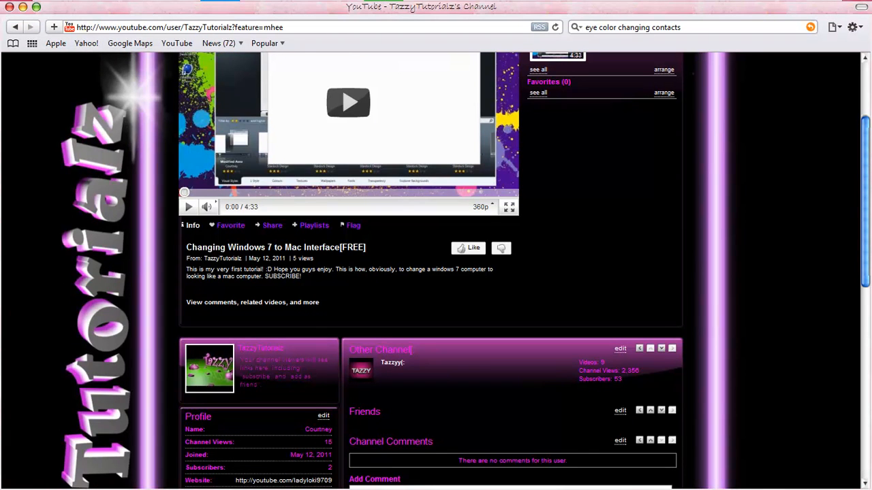
{"action": "scroll", "coordinate": [9, 399], "scroll_direction": "down", "scroll_amount": 8}
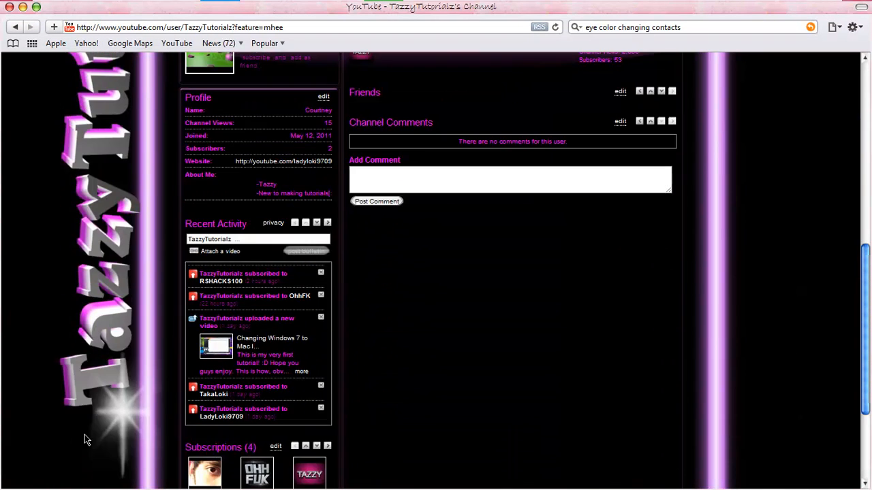
{"action": "scroll", "coordinate": [216, 84], "scroll_direction": "up", "scroll_amount": 5}
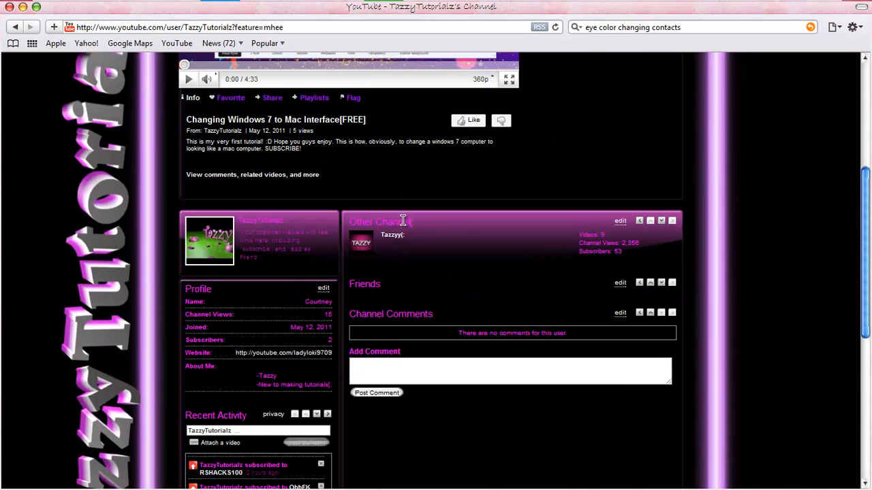
- Open the YouTube channel listed under Other Channel and examine its custom background with the vertical 3D lettering
{"action": "left_click", "coordinate": [387, 238]}
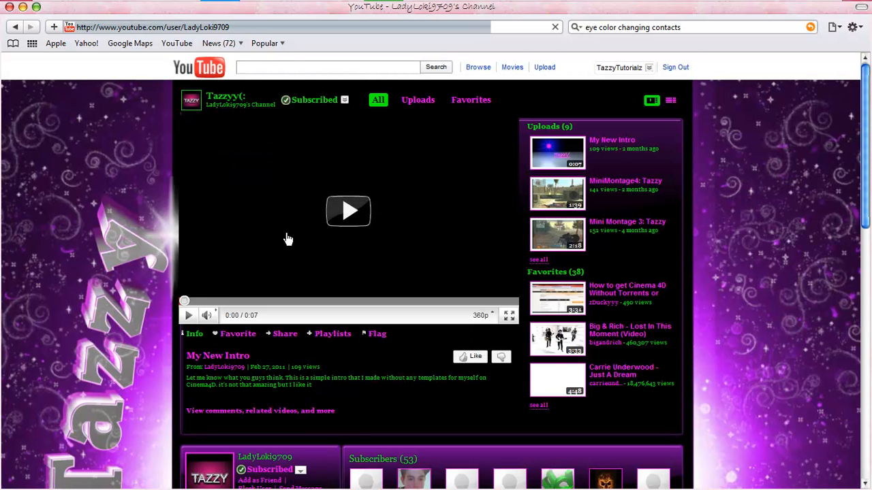
{"action": "scroll", "coordinate": [278, 234], "scroll_direction": "down", "scroll_amount": 10}
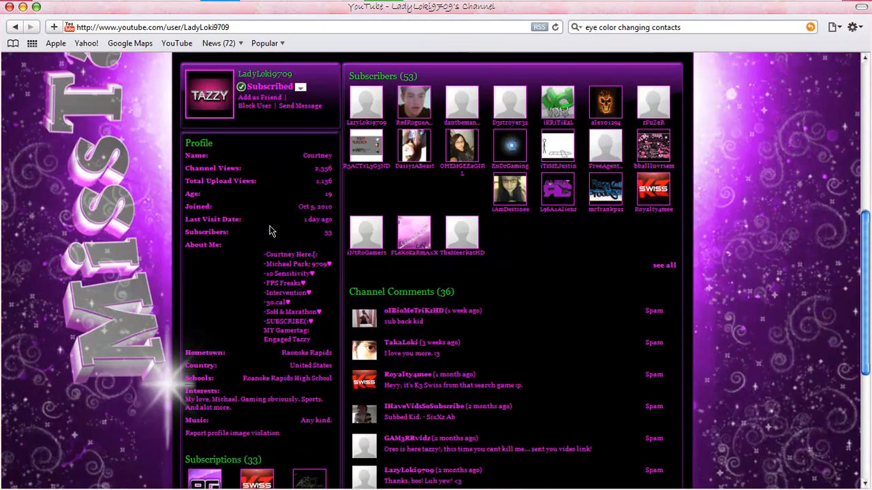
{"action": "scroll", "coordinate": [103, 201], "scroll_direction": "up", "scroll_amount": 8}
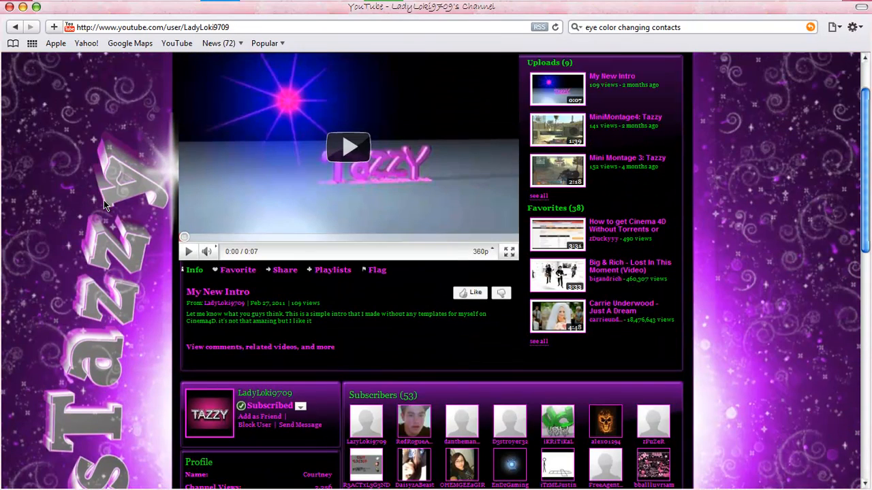
{"action": "left_click", "coordinate": [22, 7]}
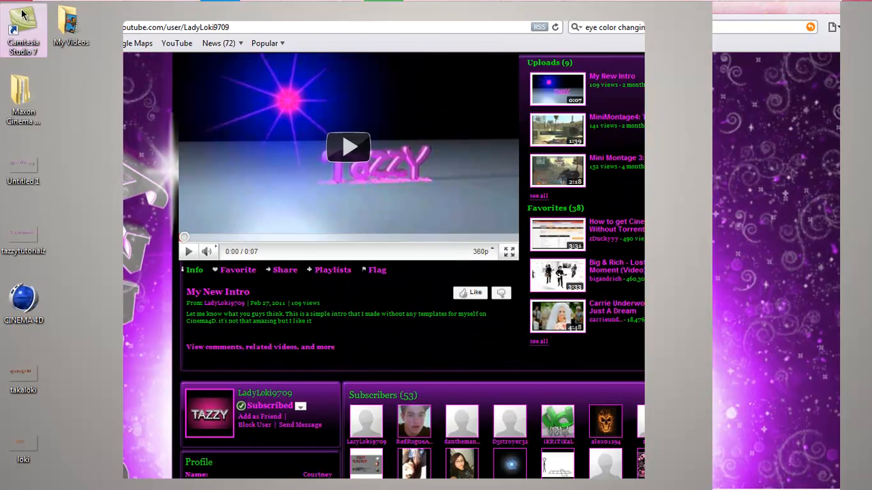
- Reposition the GIMP window and open the background template SmokeBG.jpg from the Gaming folder
{"action": "left_click_drag", "start_coordinate": [244, 30], "coordinate": [261, 18]}
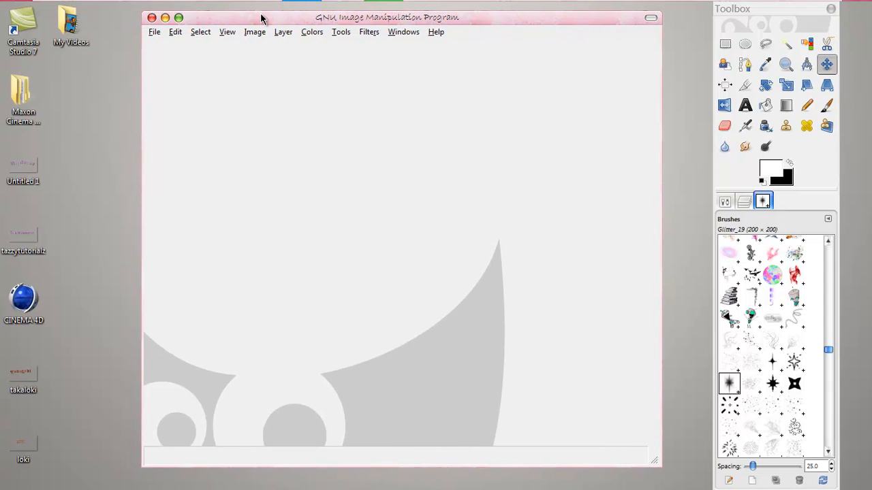
{"action": "left_click", "coordinate": [154, 32]}
{"action": "left_click", "coordinate": [169, 74]}
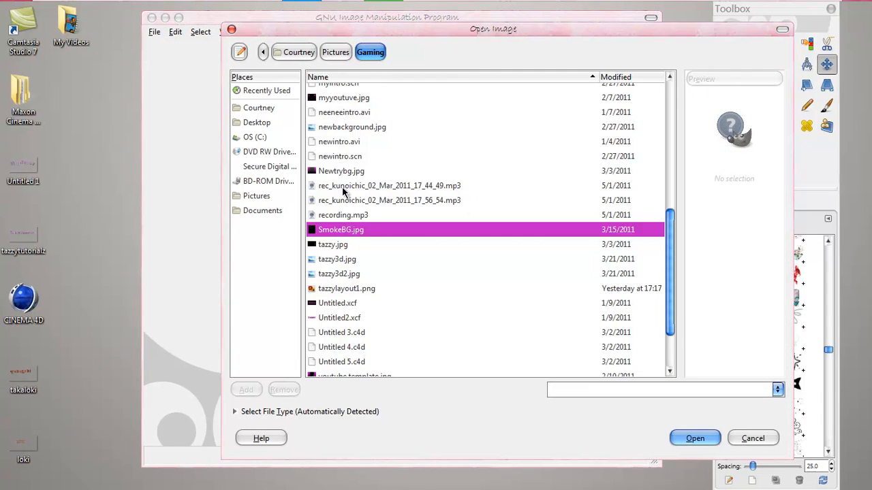
{"action": "double_click", "coordinate": [366, 227]}
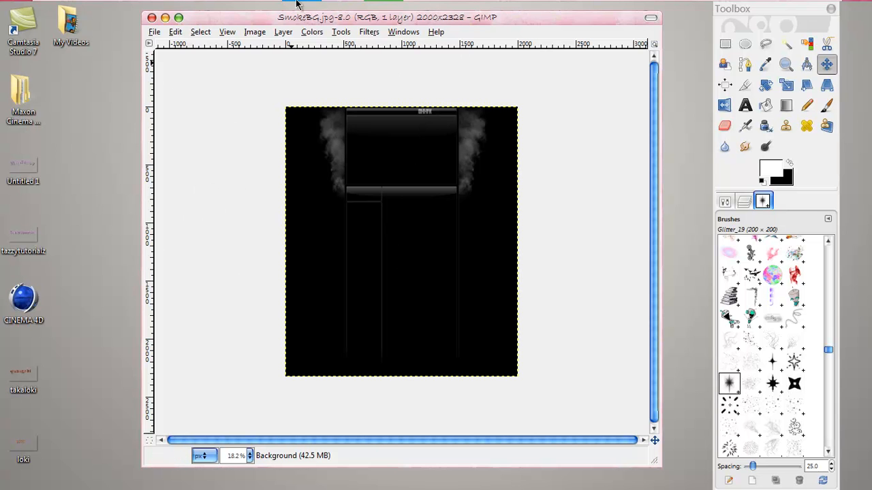
- Switch to CINEMA 4D and delete the existing MoText object with all its letters from the scene
{"action": "mouse_move", "coordinate": [320, 9]}
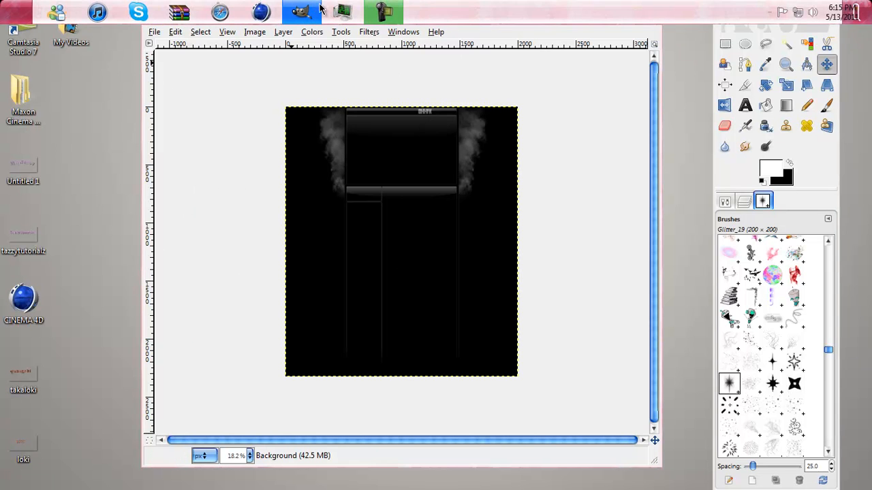
{"action": "left_click", "coordinate": [254, 12]}
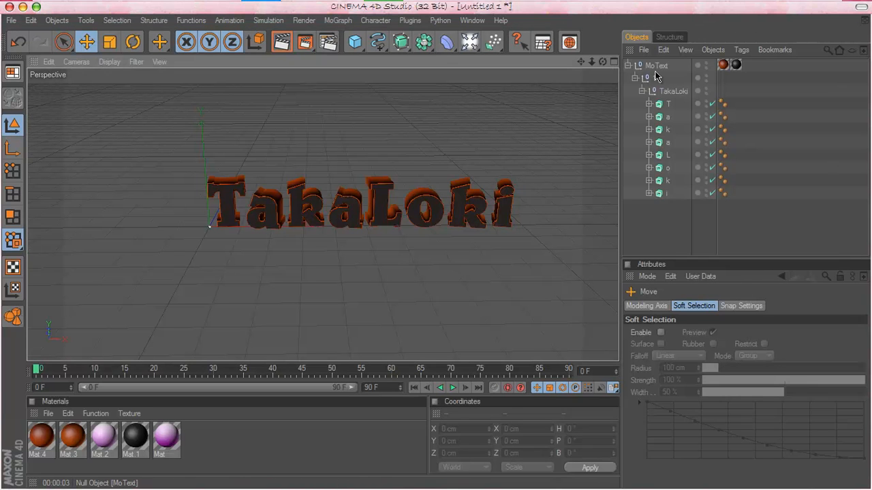
{"action": "left_click", "coordinate": [655, 66]}
{"action": "key", "text": "Delete"}
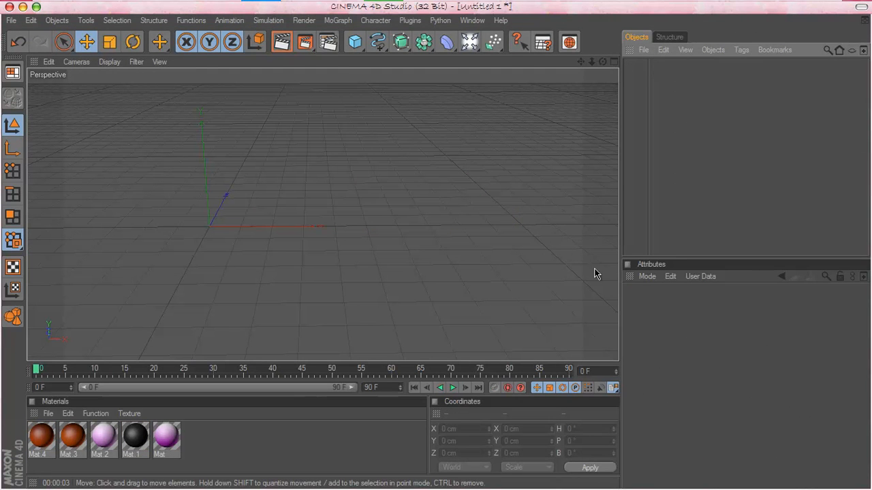
- Add a MoText object from MoGraph and set its text to "TakaLoki"
{"action": "left_click", "coordinate": [342, 22]}
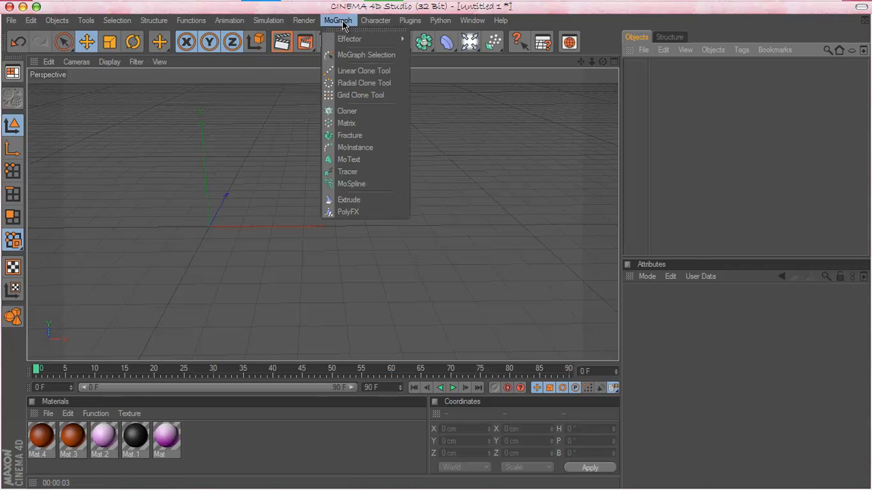
{"action": "left_click", "coordinate": [368, 158]}
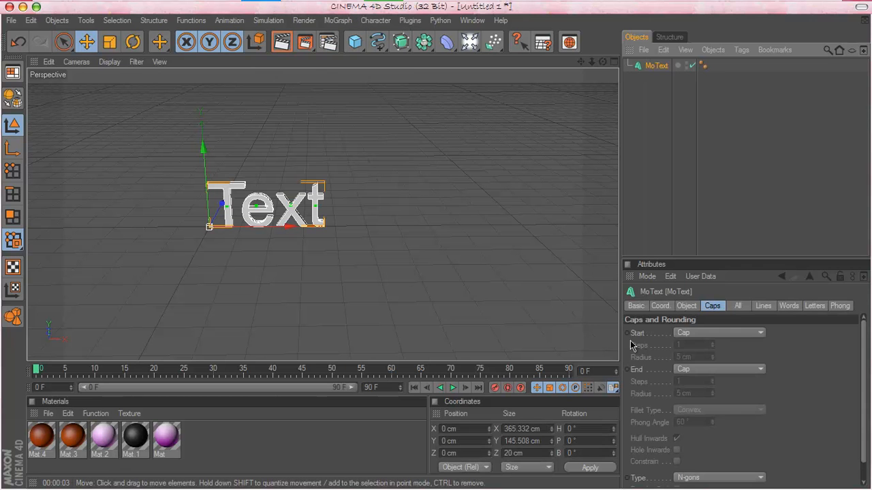
{"action": "left_click", "coordinate": [686, 306]}
{"action": "left_click_drag", "start_coordinate": [687, 367], "coordinate": [619, 363]}
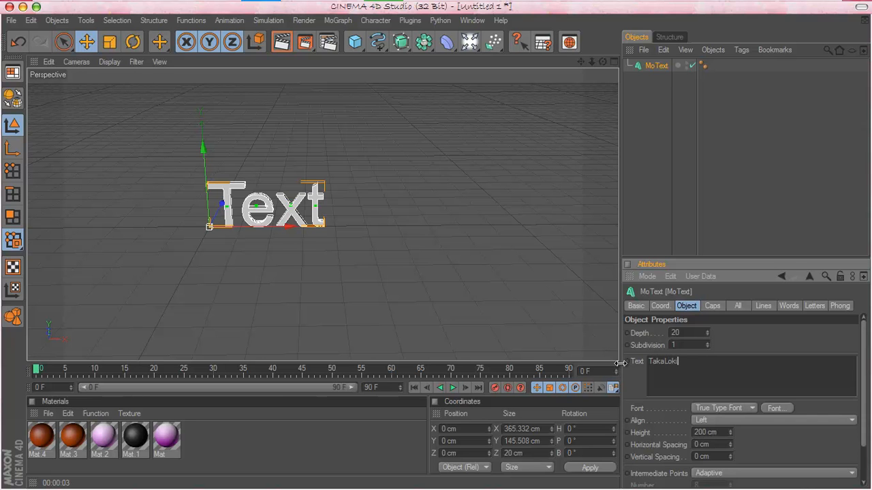
{"action": "left_click", "coordinate": [778, 231]}
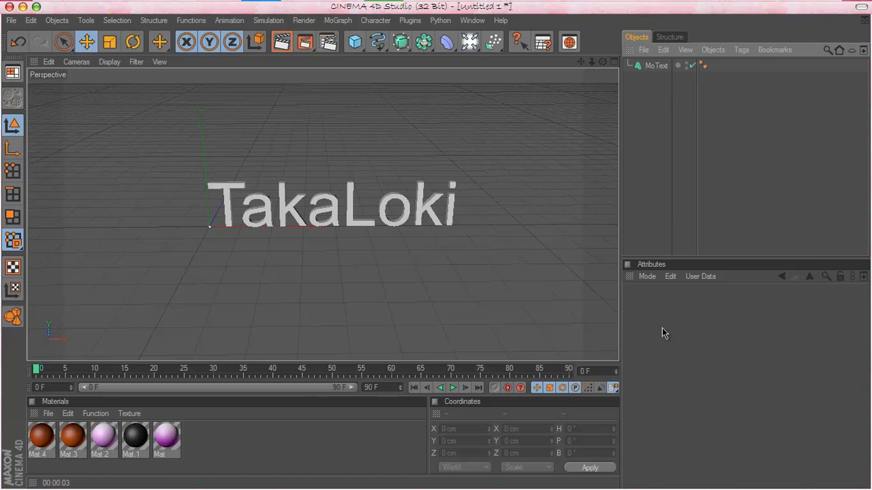
- Change the font of the MoText object to Belwe Bd BT with the Bold style
{"action": "left_click", "coordinate": [658, 66]}
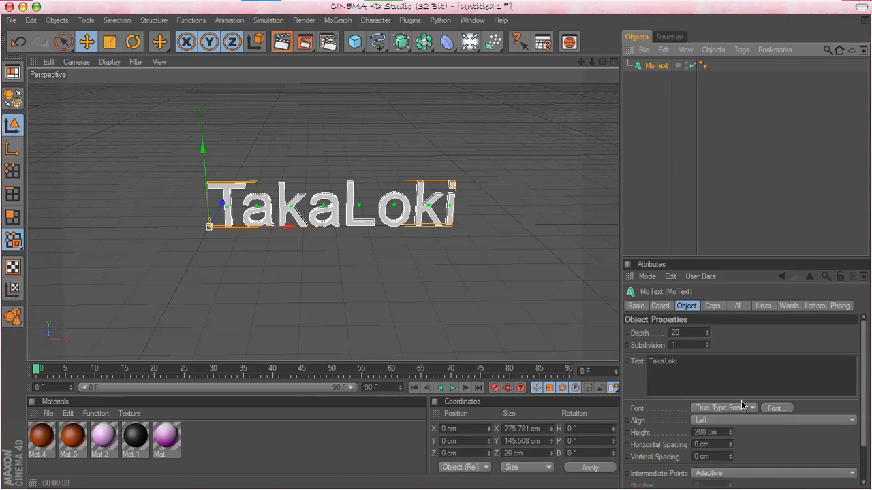
{"action": "left_click", "coordinate": [775, 409]}
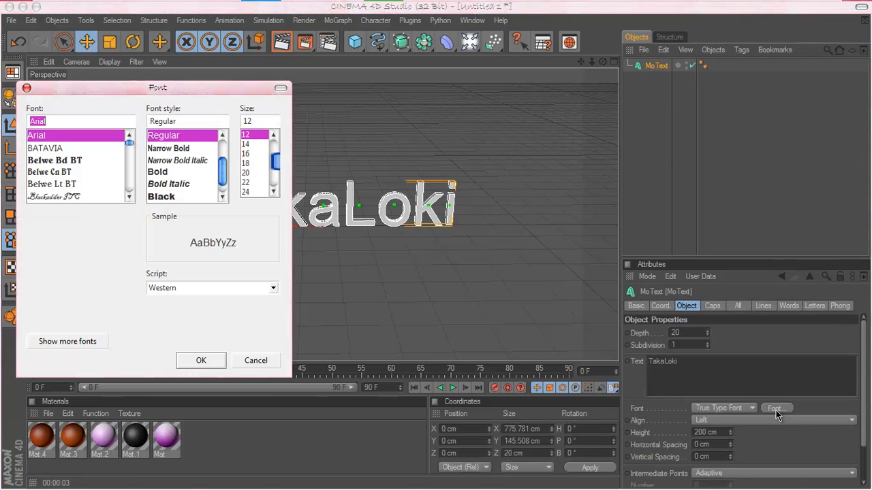
{"action": "left_click", "coordinate": [68, 161]}
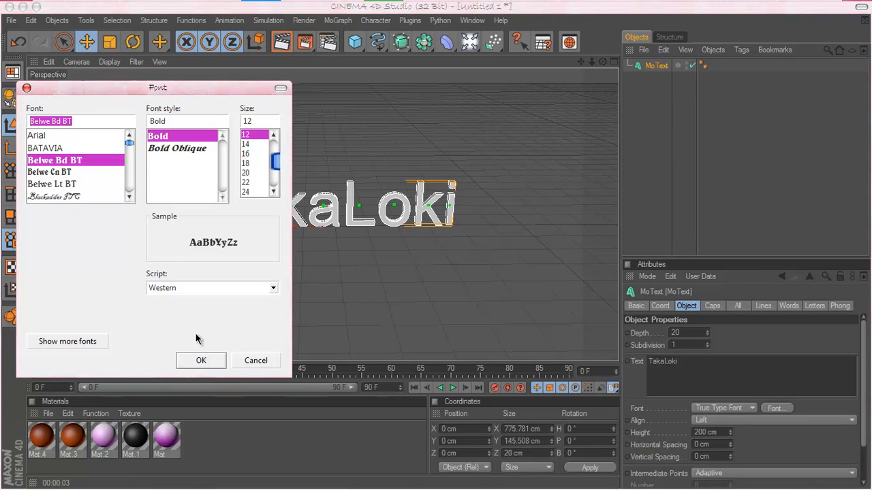
{"action": "left_click", "coordinate": [197, 360]}
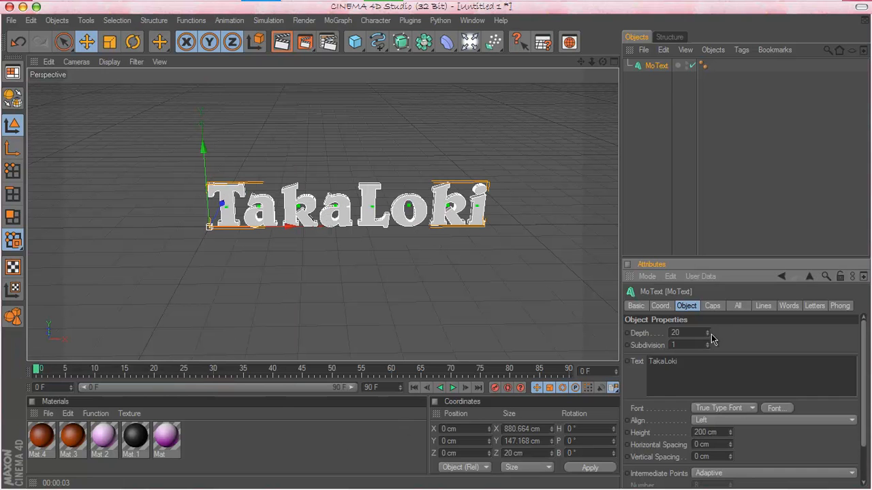
- Set the MoText depth to 80 and its horizontal spacing to 9 cm
{"action": "mouse_move", "coordinate": [707, 333]}
{"action": "left_mouse_down"}
{"action": "mouse_move", "coordinate": [708, 325]}
{"action": "mouse_move", "coordinate": [708, 336]}
{"action": "left_mouse_up"}
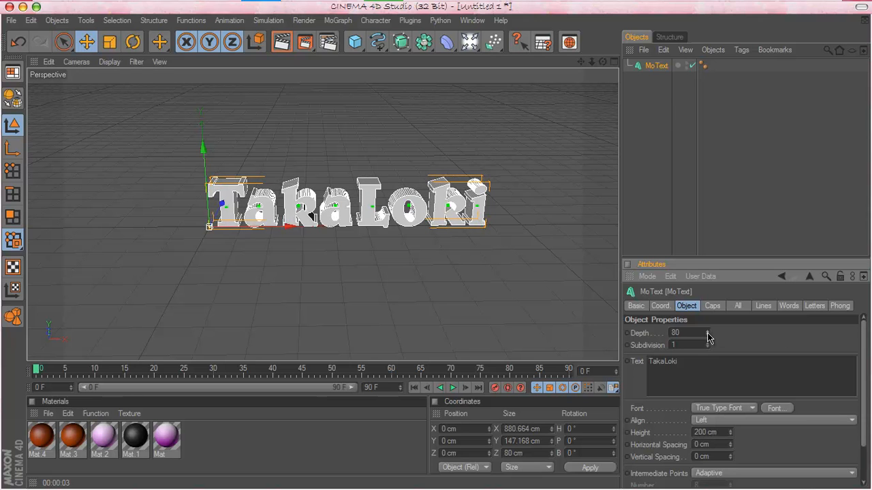
{"action": "scroll", "coordinate": [772, 417], "scroll_direction": "down", "scroll_amount": 2}
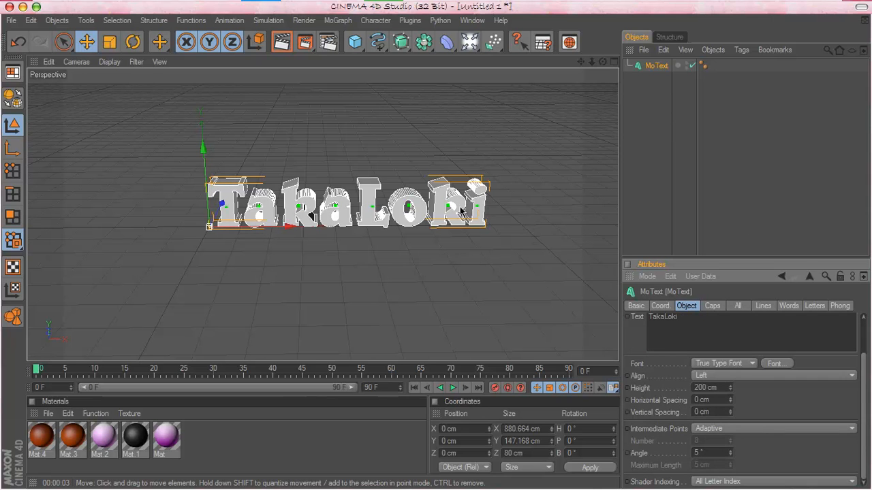
{"action": "left_click_drag", "start_coordinate": [731, 401], "coordinate": [732, 400]}
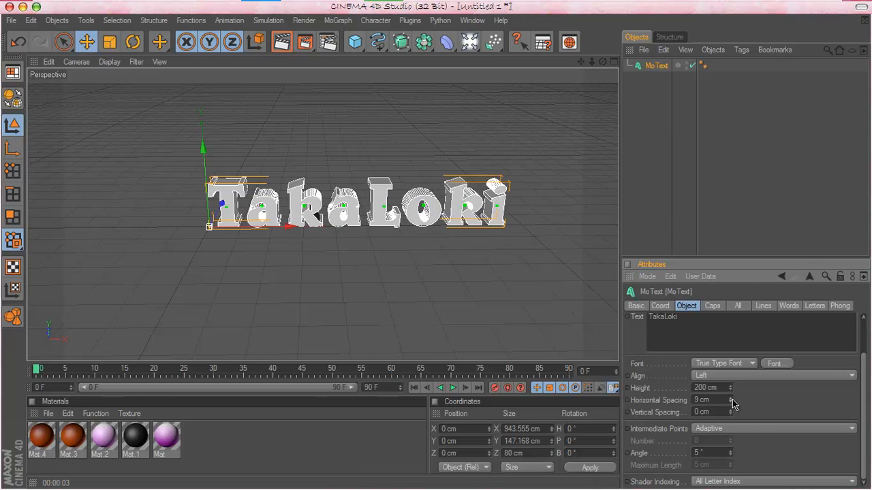
- Set both the start and end caps of the text to Fillet Cap with a 3 cm radius
{"action": "left_click", "coordinate": [713, 307]}
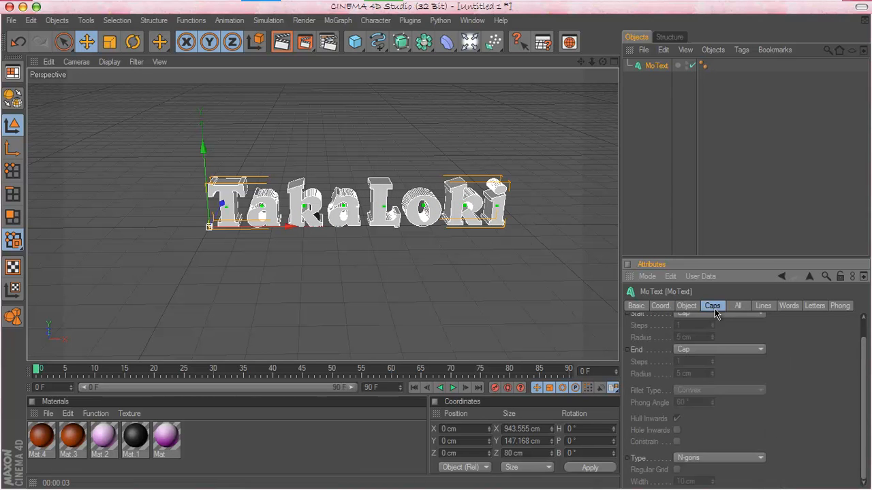
{"action": "scroll", "coordinate": [717, 337], "scroll_direction": "up", "scroll_amount": 1}
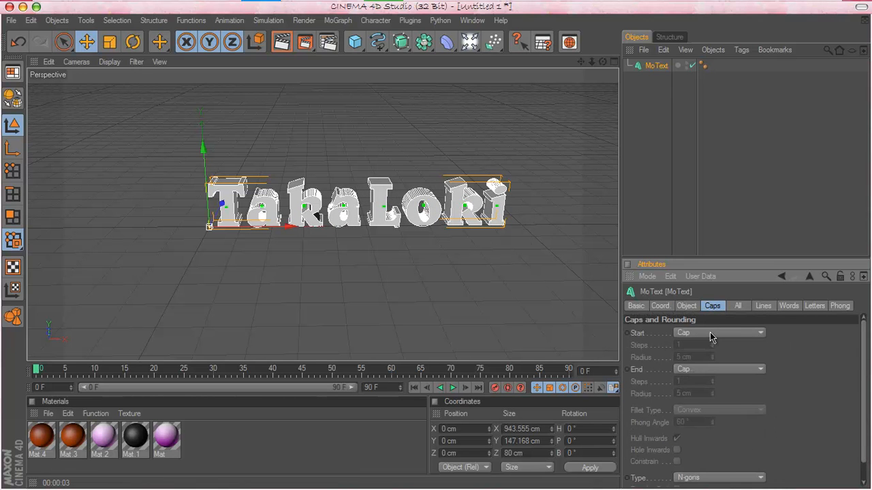
{"action": "left_click", "coordinate": [710, 333]}
{"action": "left_click", "coordinate": [697, 385]}
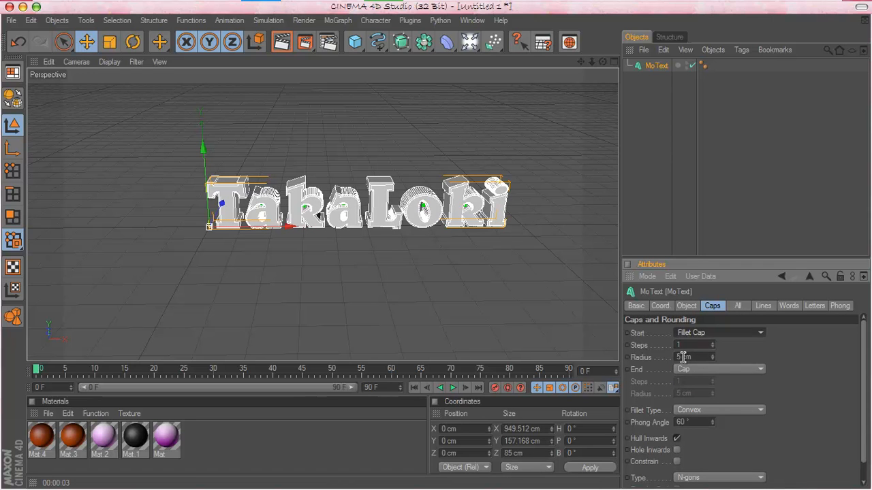
{"action": "left_click", "coordinate": [697, 369]}
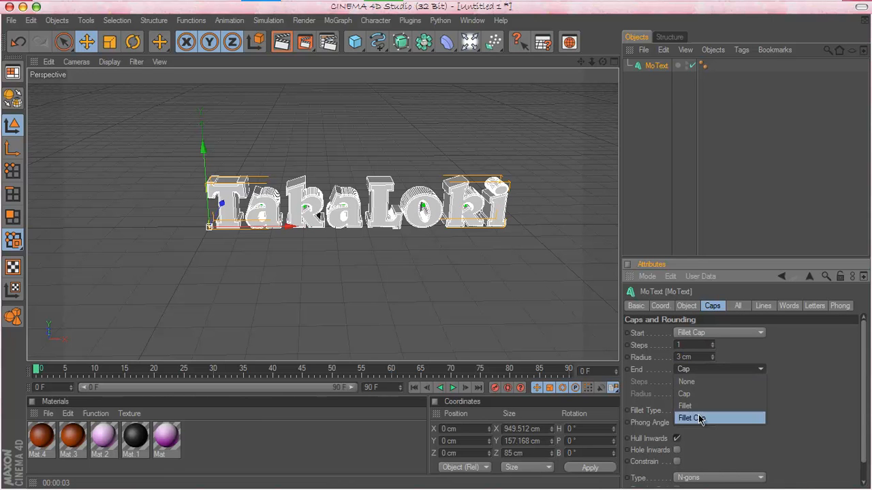
{"action": "left_click", "coordinate": [701, 420]}
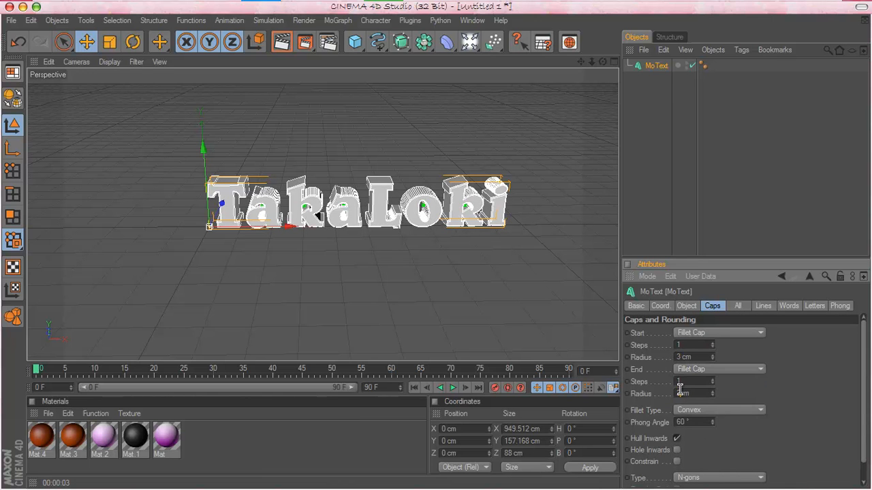
{"action": "key", "text": "Return"}
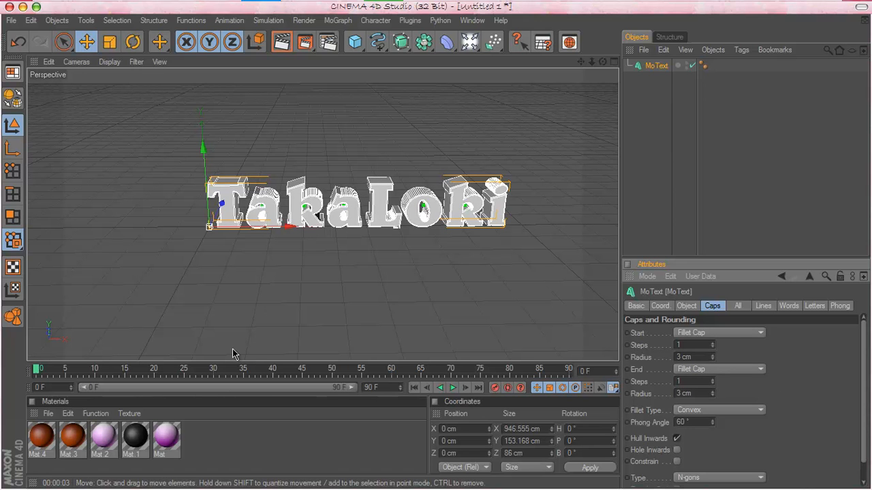
- Create two new materials and assign a Gradient texture to the color channel of the first one
{"action": "double_click", "coordinate": [211, 457]}
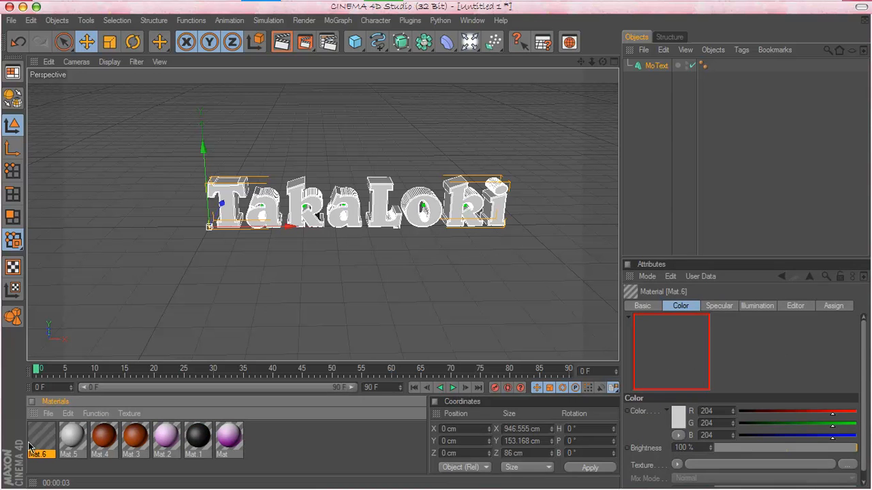
{"action": "double_click", "coordinate": [79, 443]}
{"action": "left_click", "coordinate": [332, 184]}
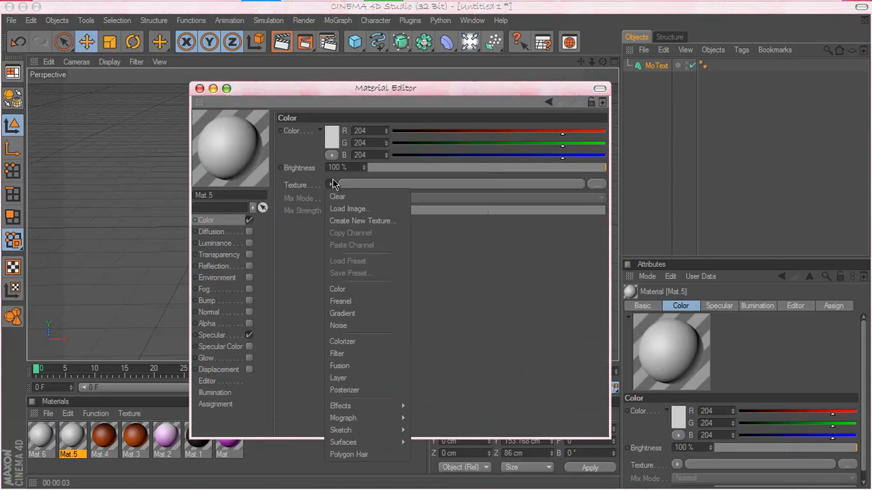
{"action": "left_click", "coordinate": [362, 314]}
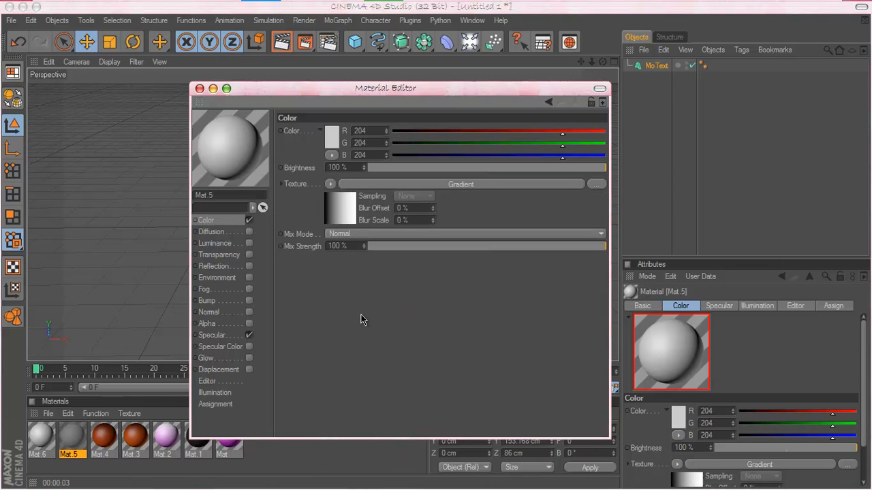
- Set the start color of Mat.5's gradient to orange with RGB 235, 92, 20
{"action": "left_click", "coordinate": [340, 208]}
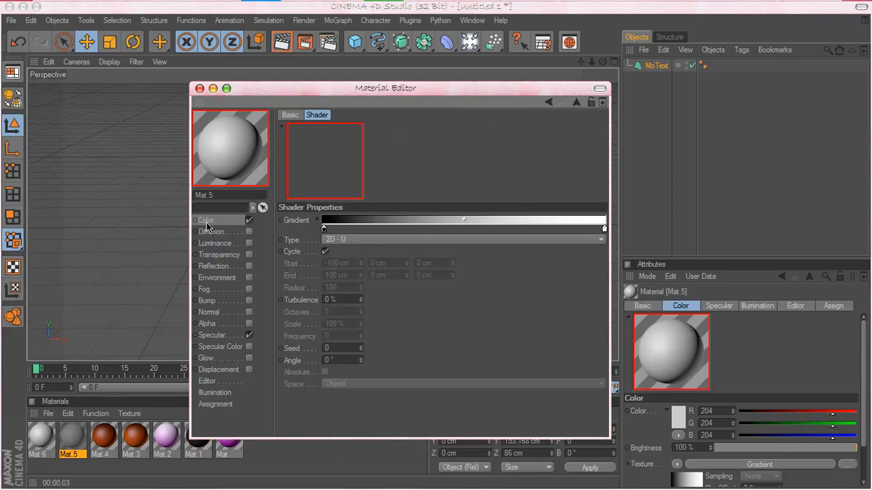
{"action": "double_click", "coordinate": [324, 231]}
{"action": "left_click", "coordinate": [300, 179]}
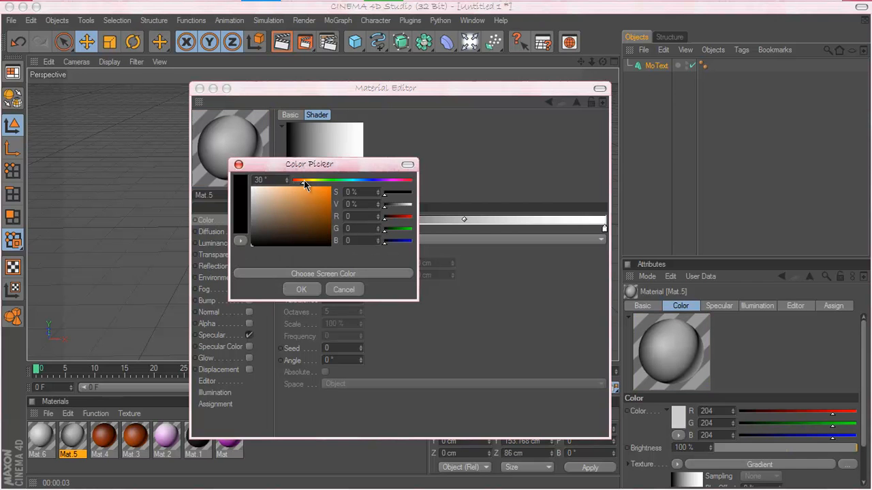
{"action": "left_click_drag", "start_coordinate": [305, 196], "coordinate": [326, 192]}
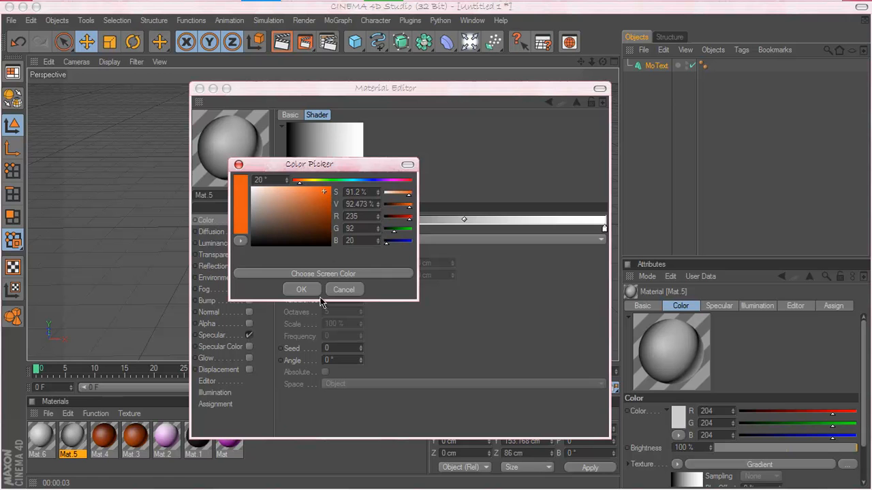
{"action": "left_click", "coordinate": [302, 289]}
- Set the gradient's end color to black and its type to 2D - V, then close the material
{"action": "double_click", "coordinate": [605, 229]}
{"action": "left_click_drag", "start_coordinate": [576, 218], "coordinate": [586, 244]}
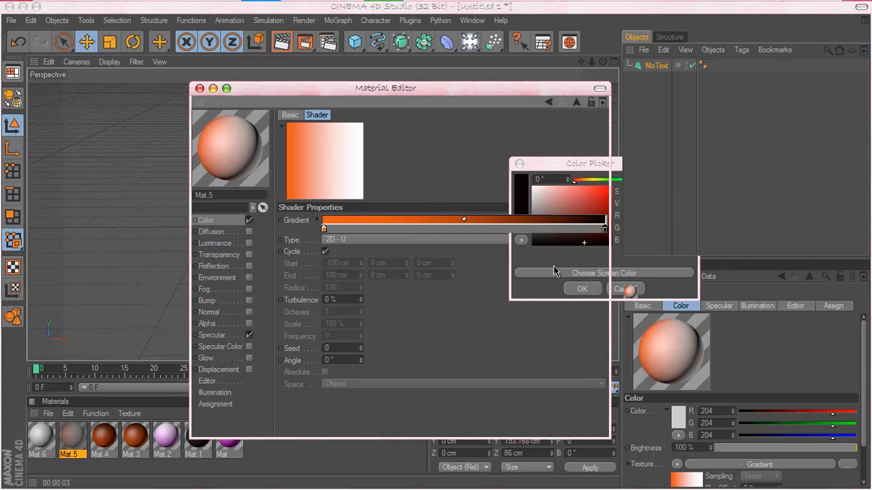
{"action": "left_click", "coordinate": [583, 290]}
{"action": "left_click", "coordinate": [348, 238]}
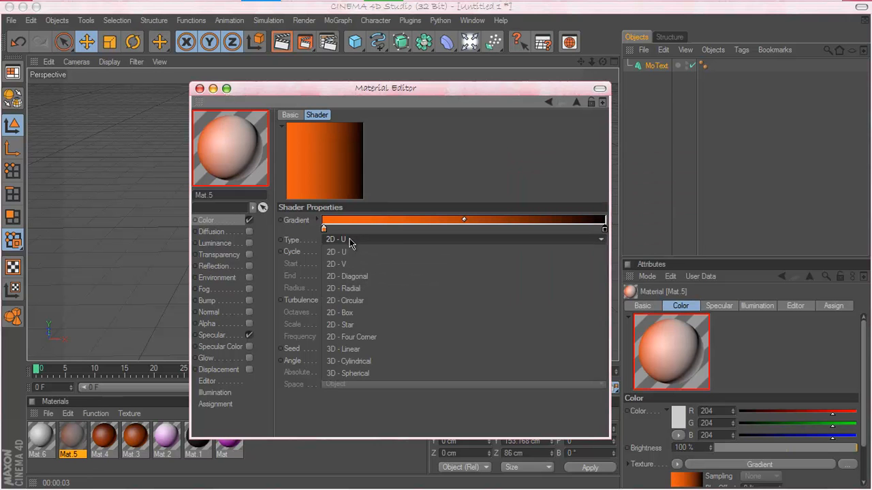
{"action": "left_click", "coordinate": [354, 265]}
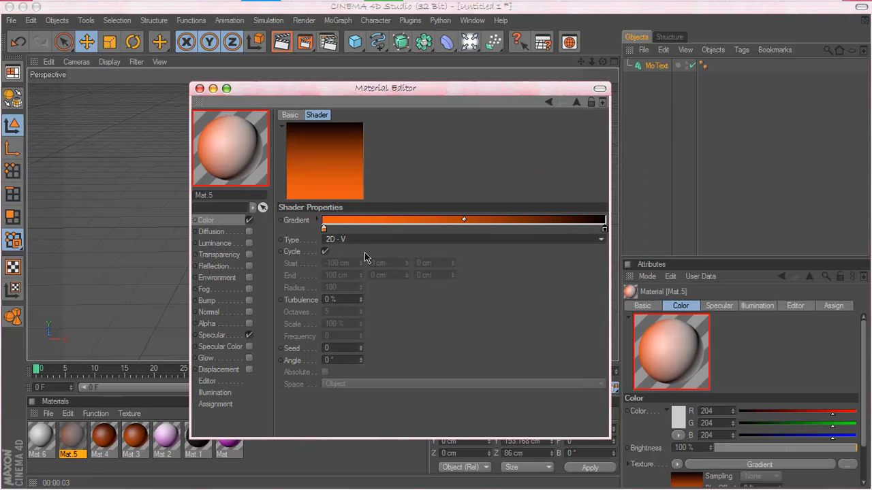
{"action": "left_click", "coordinate": [199, 89]}
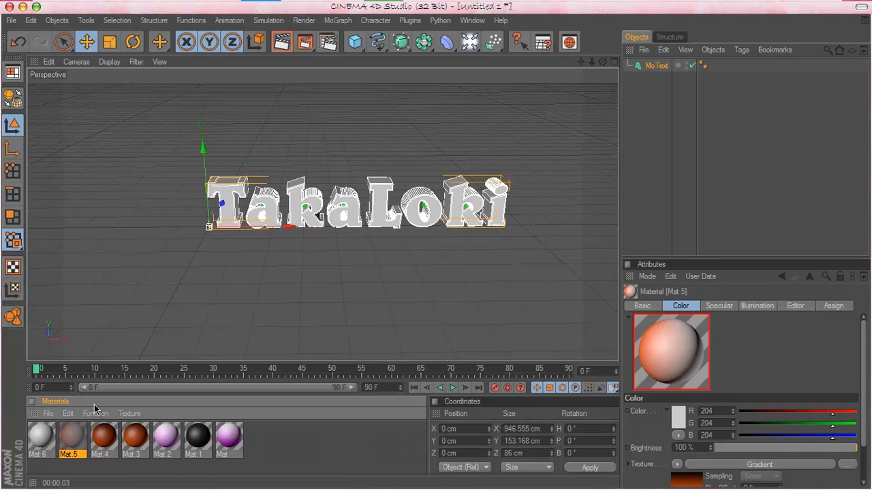
- Apply the orange-to-black material Mat.5 to the text and preview it with a viewport render
{"action": "left_click_drag", "start_coordinate": [82, 455], "coordinate": [229, 215]}
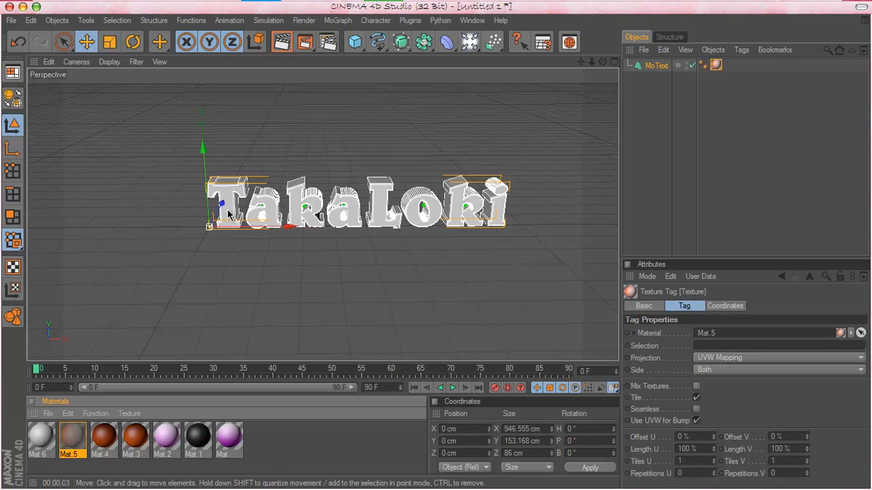
{"action": "left_click", "coordinate": [284, 42]}
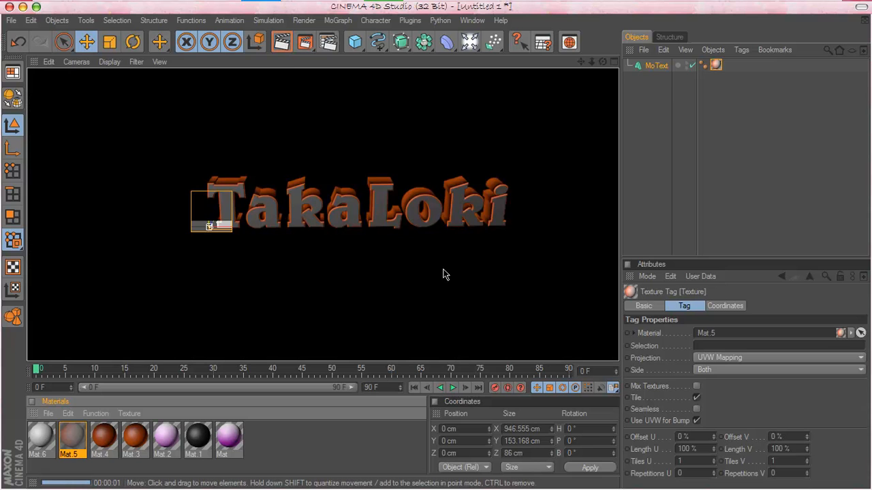
{"action": "left_click", "coordinate": [214, 315]}
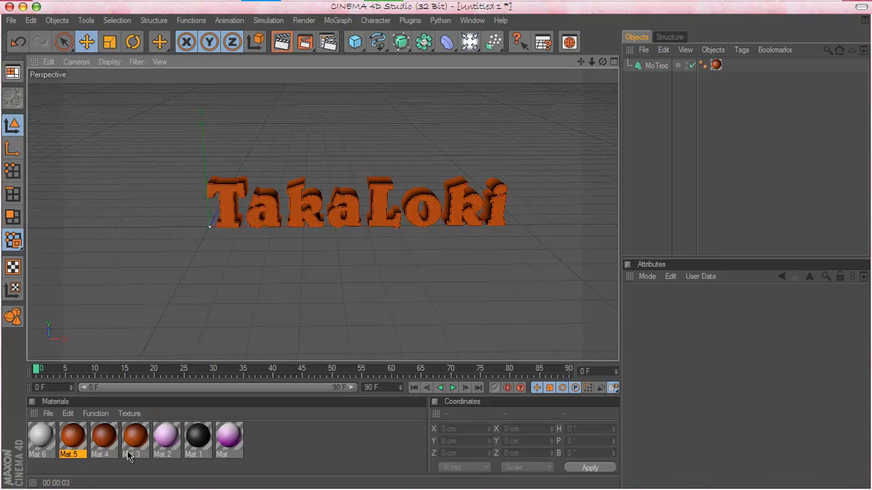
- Set the color of material Mat.6 to near-black with RGB 16, 14, 14
{"action": "double_click", "coordinate": [40, 439]}
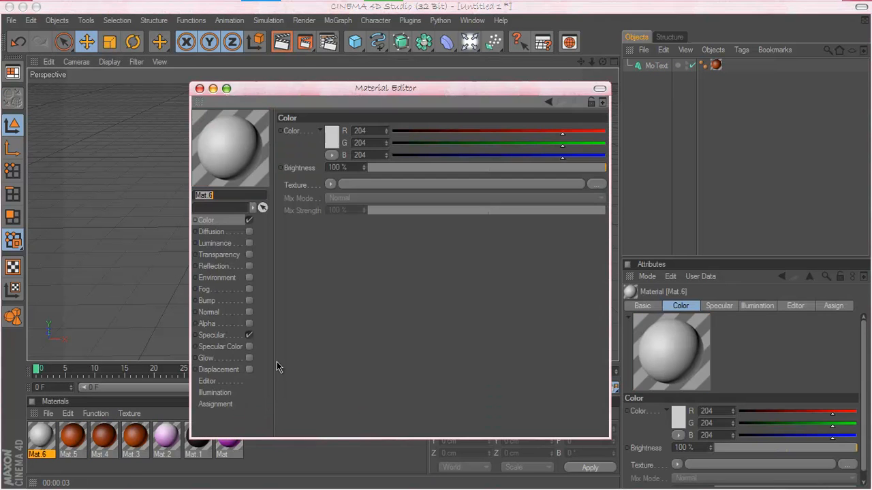
{"action": "left_click", "coordinate": [335, 143]}
{"action": "mouse_move", "coordinate": [284, 139]}
{"action": "left_mouse_down"}
{"action": "mouse_move", "coordinate": [286, 152]}
{"action": "mouse_move", "coordinate": [304, 159]}
{"action": "mouse_move", "coordinate": [272, 160]}
{"action": "left_mouse_up"}
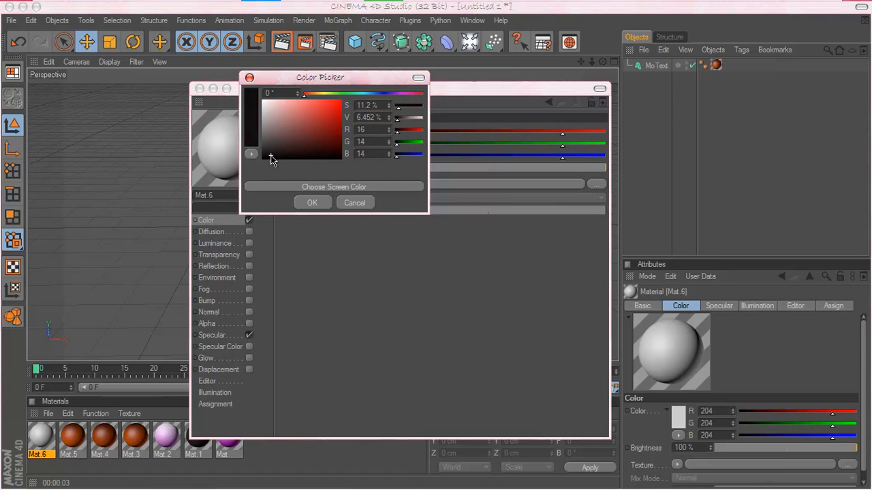
{"action": "left_click", "coordinate": [312, 204]}
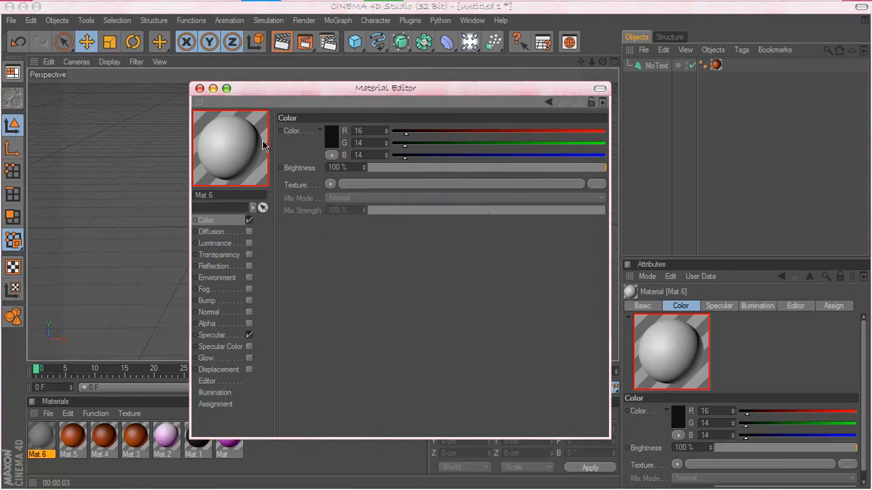
{"action": "left_click", "coordinate": [198, 88]}
- Apply Mat.6 to the text, restrict it to selection C1, and preview it with a viewport render
{"action": "left_click_drag", "start_coordinate": [41, 444], "coordinate": [232, 207]}
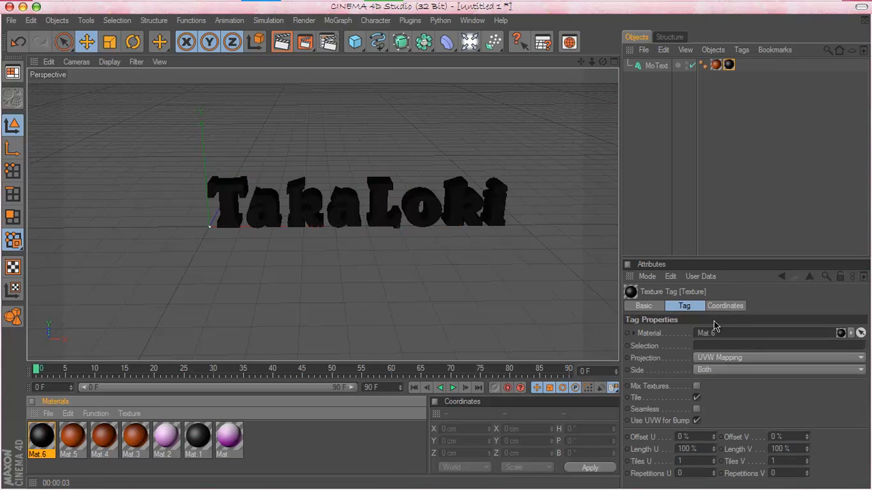
{"action": "left_click", "coordinate": [722, 346]}
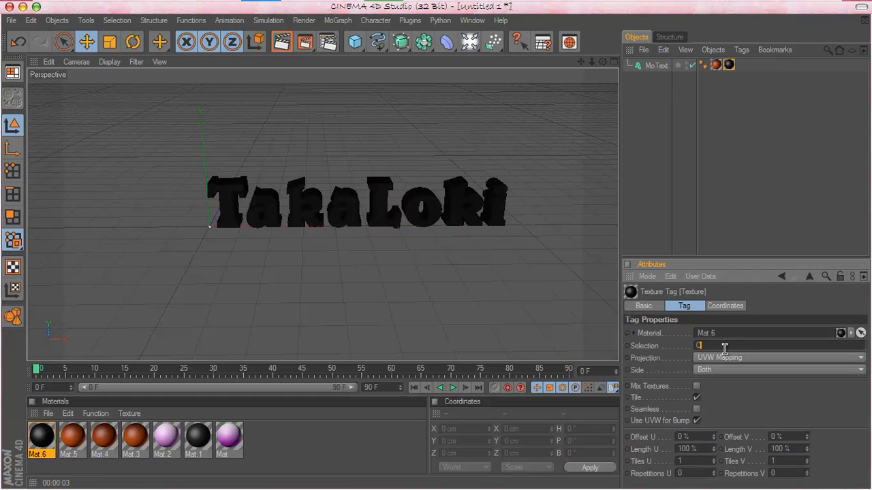
{"action": "type", "text": "C1"}
{"action": "key", "text": "Return"}
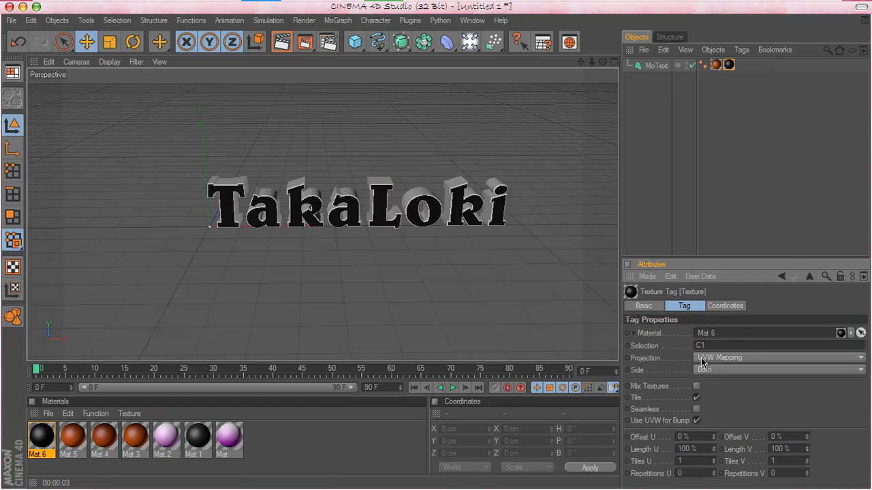
{"action": "left_click", "coordinate": [283, 41]}
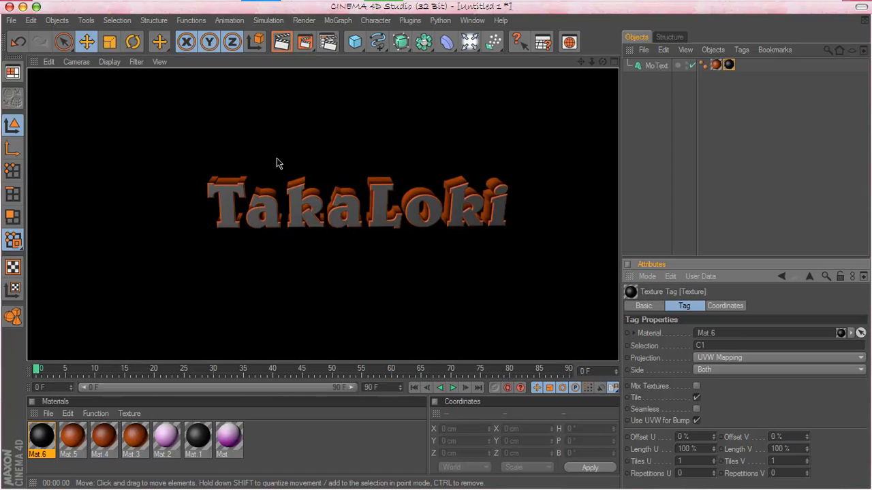
{"action": "left_click", "coordinate": [309, 243]}
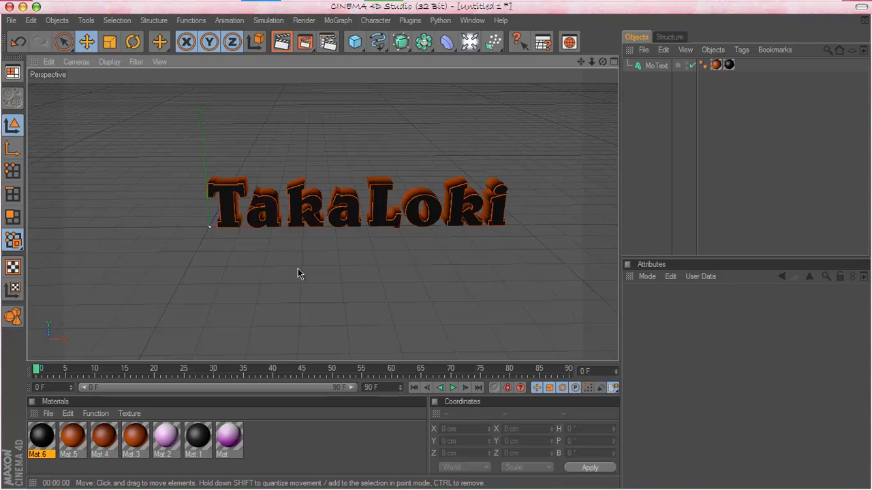
- Make the MoText object editable and expand its hierarchy down to the individual letter objects
{"action": "left_click", "coordinate": [657, 68]}
{"action": "key", "text": "alt+g"}
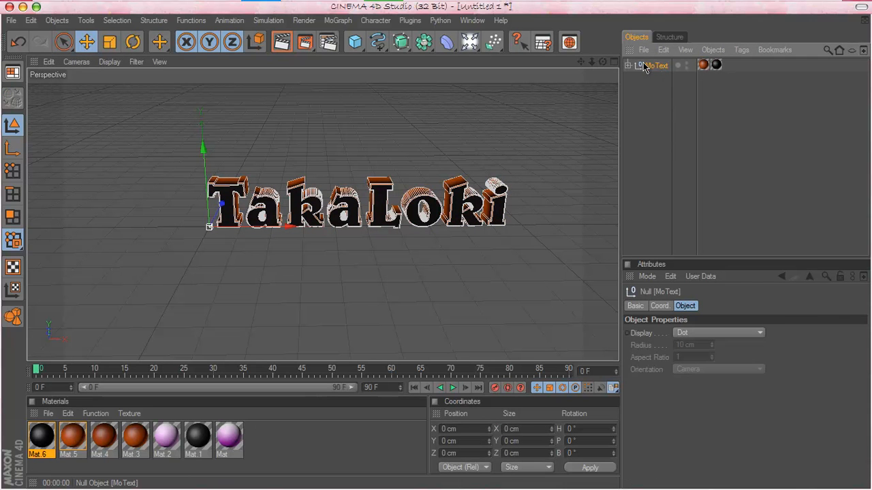
{"action": "left_click", "coordinate": [627, 65]}
{"action": "left_click", "coordinate": [635, 78]}
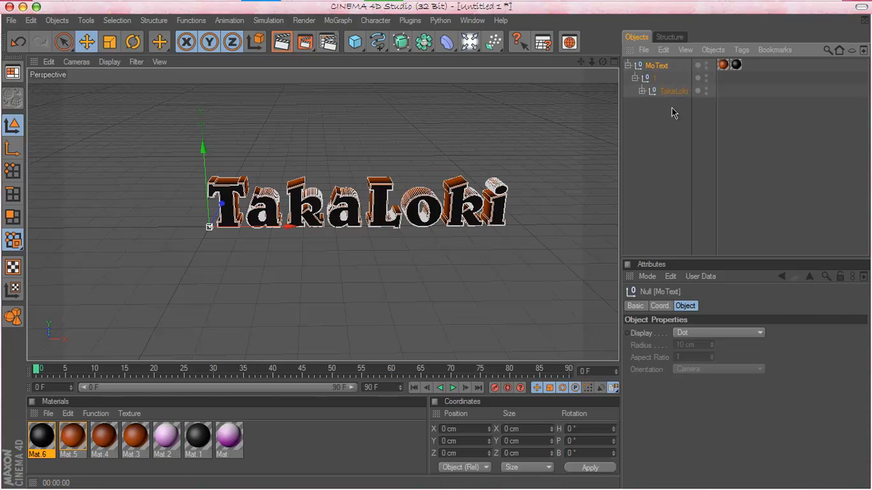
{"action": "left_click", "coordinate": [641, 91]}
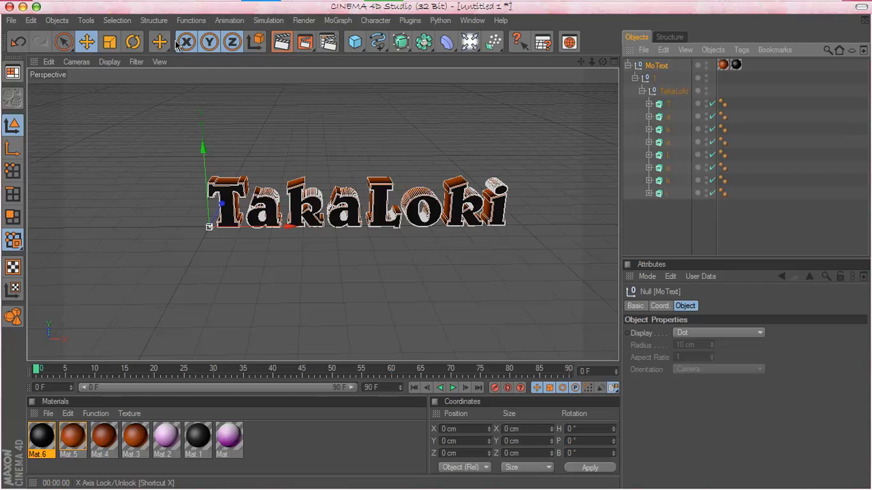
- Rotate the letters of "Taka" individually by a few degrees so each one sits at a slightly different angle
{"action": "left_click", "coordinate": [133, 42]}
{"action": "left_click", "coordinate": [237, 224]}
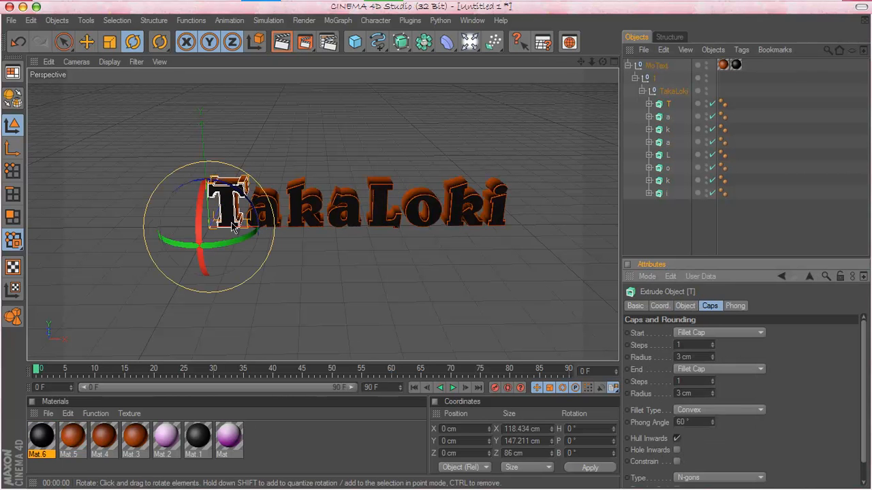
{"action": "left_click_drag", "start_coordinate": [236, 241], "coordinate": [247, 236]}
{"action": "key", "text": "ctrl+z"}
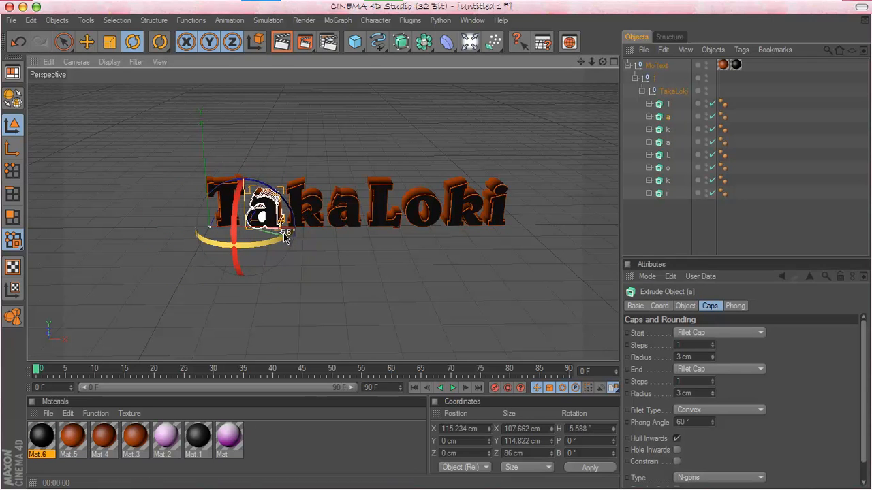
{"action": "left_click", "coordinate": [318, 234]}
{"action": "left_click", "coordinate": [349, 216]}
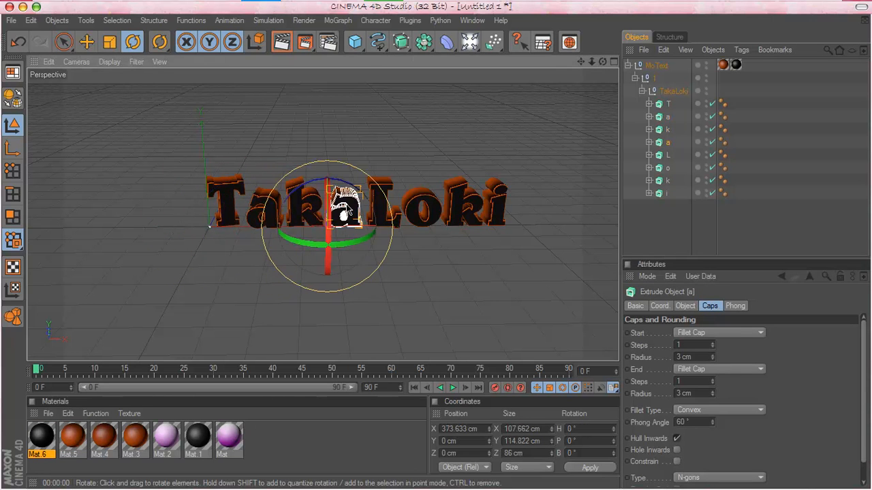
- Rotate the letters of "Loki" individually by small amounts, turning the final i to a heading of about -6.3°
{"action": "left_click", "coordinate": [379, 221]}
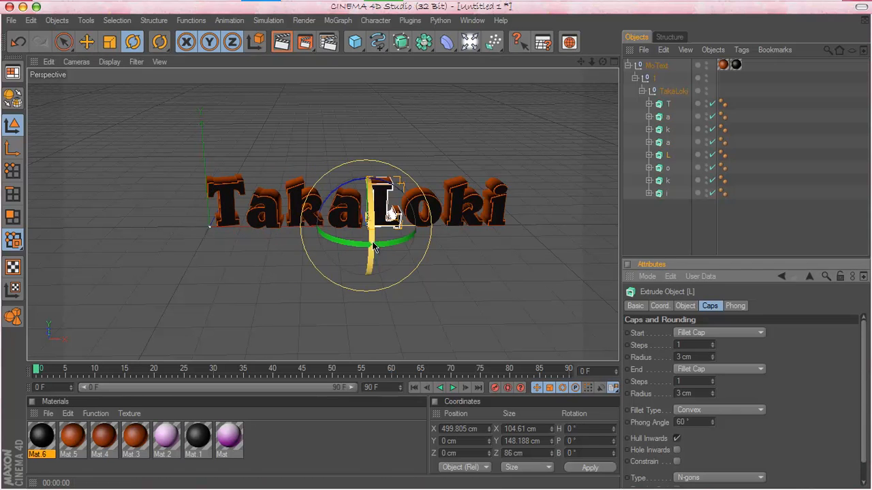
{"action": "left_click", "coordinate": [434, 207]}
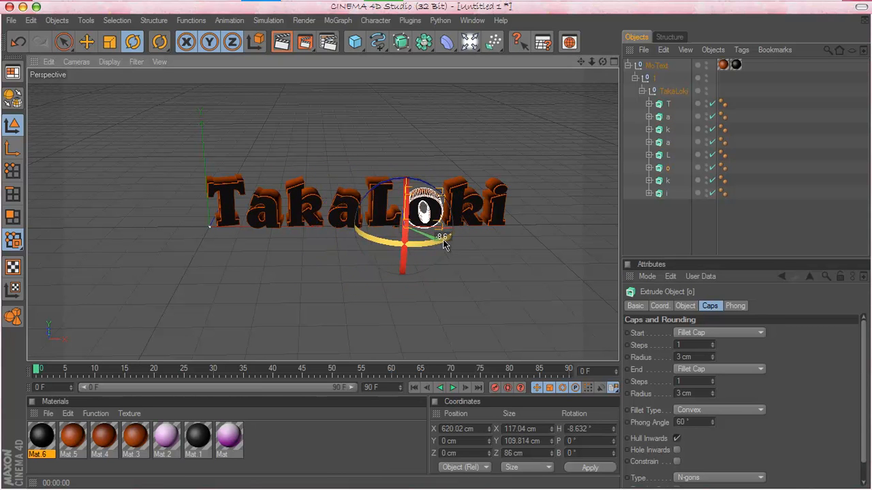
{"action": "left_click", "coordinate": [468, 204]}
{"action": "left_click_drag", "start_coordinate": [472, 204], "coordinate": [503, 210]}
{"action": "left_click", "coordinate": [501, 206]}
{"action": "left_click_drag", "start_coordinate": [517, 247], "coordinate": [559, 226]}
- Move the final letter i forward to about X 890 cm, Z -35 cm and preview the text with a viewport render
{"action": "left_click", "coordinate": [89, 41]}
{"action": "left_click_drag", "start_coordinate": [475, 208], "coordinate": [437, 247]}
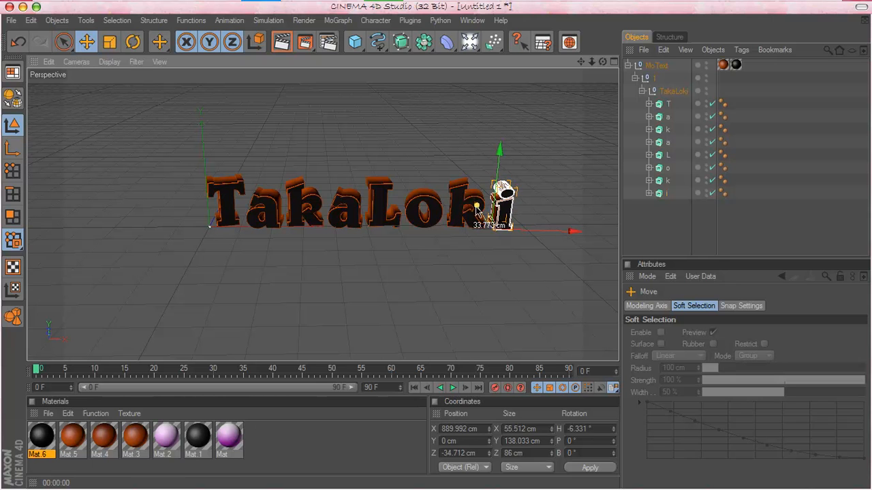
{"action": "left_click", "coordinate": [283, 42]}
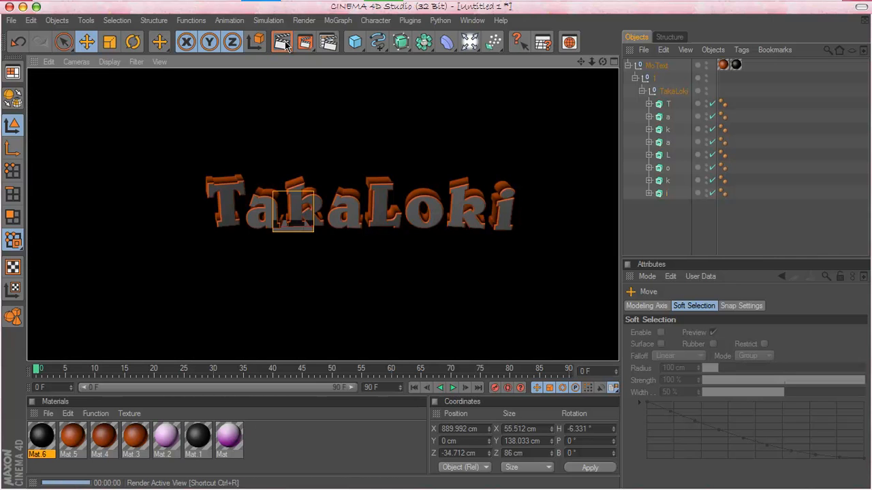
{"action": "left_click", "coordinate": [357, 241]}
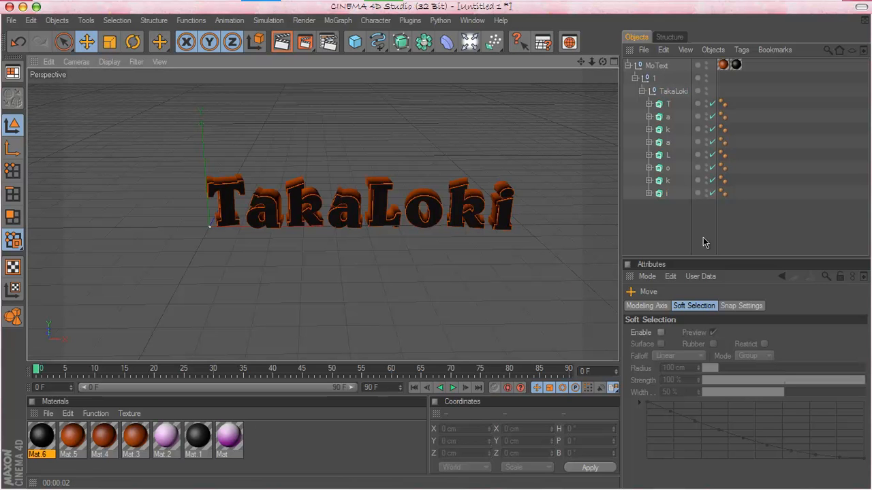
- Add a light high above the letter T at about X 0 cm, Y 429 cm, Z -55 cm
{"action": "left_click", "coordinate": [469, 42]}
{"action": "left_click_drag", "start_coordinate": [224, 203], "coordinate": [220, 210]}
{"action": "left_click_drag", "start_coordinate": [202, 159], "coordinate": [192, 23]}
{"action": "left_click_drag", "start_coordinate": [194, 75], "coordinate": [192, 70]}
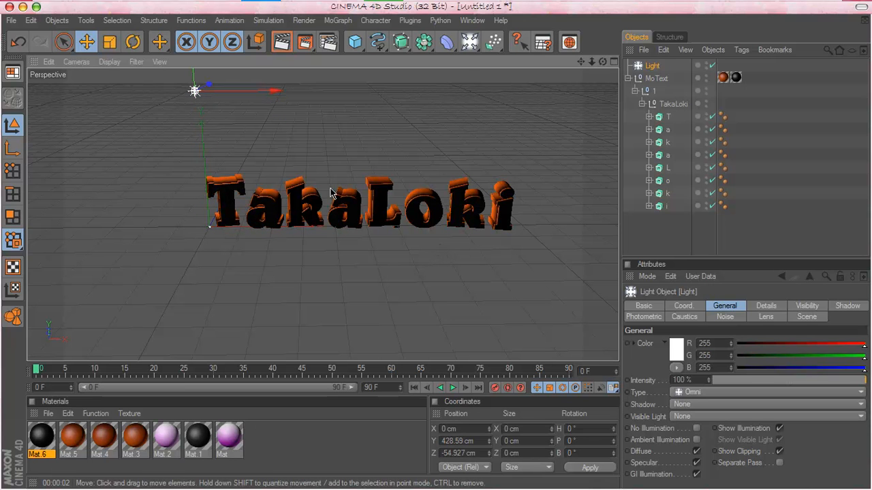
- Add a second light above and behind the letters "Lo" at about X 692 cm, Y 263 cm, Z 147 cm
{"action": "left_click", "coordinate": [470, 42]}
{"action": "left_click_drag", "start_coordinate": [284, 230], "coordinate": [572, 228]}
{"action": "left_click_drag", "start_coordinate": [579, 144], "coordinate": [585, 110]}
{"action": "left_click_drag", "start_coordinate": [436, 246], "coordinate": [436, 245]}
{"action": "left_click_drag", "start_coordinate": [590, 180], "coordinate": [417, 245]}
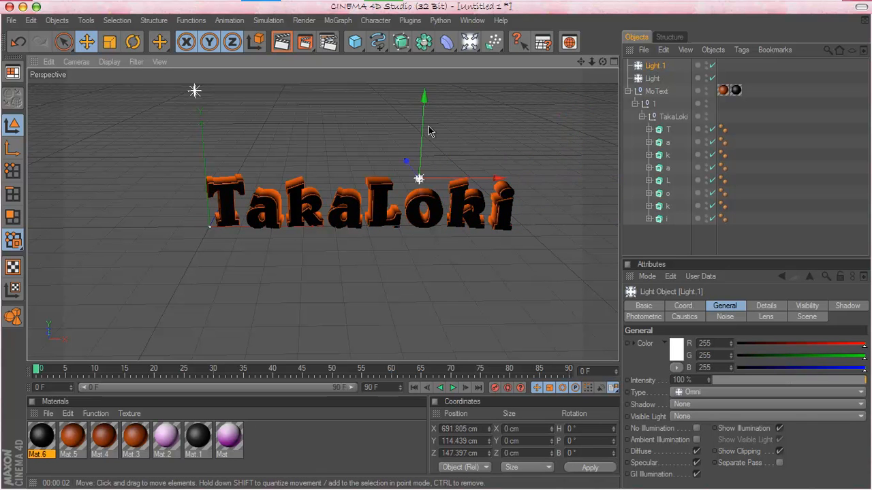
{"action": "mouse_move", "coordinate": [427, 102]}
{"action": "left_mouse_down"}
{"action": "mouse_move", "coordinate": [428, 84]}
{"action": "mouse_move", "coordinate": [436, 244]}
{"action": "mouse_move", "coordinate": [428, 97]}
{"action": "left_mouse_up"}
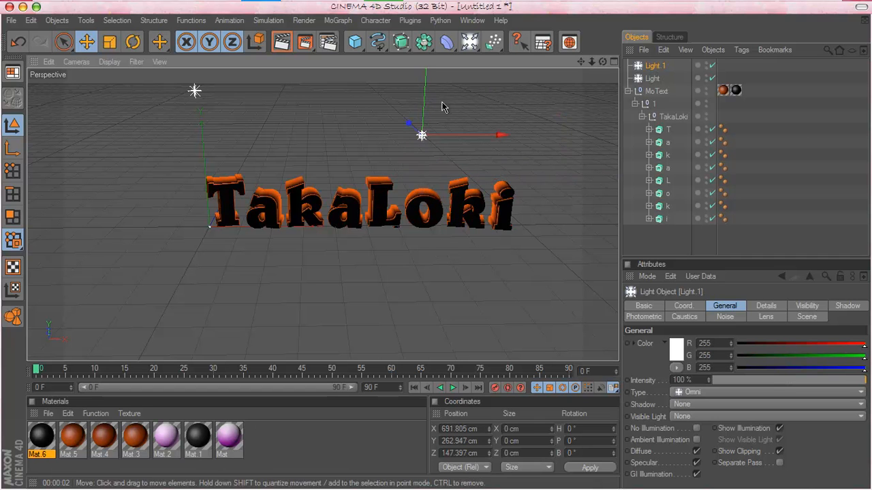
- Add two lights in front of the text, one at about Z -498 cm, the other at about X 900 cm, Y -207 cm, Z -235 cm
{"action": "left_click", "coordinate": [477, 49]}
{"action": "left_click_drag", "start_coordinate": [222, 204], "coordinate": [186, 271]}
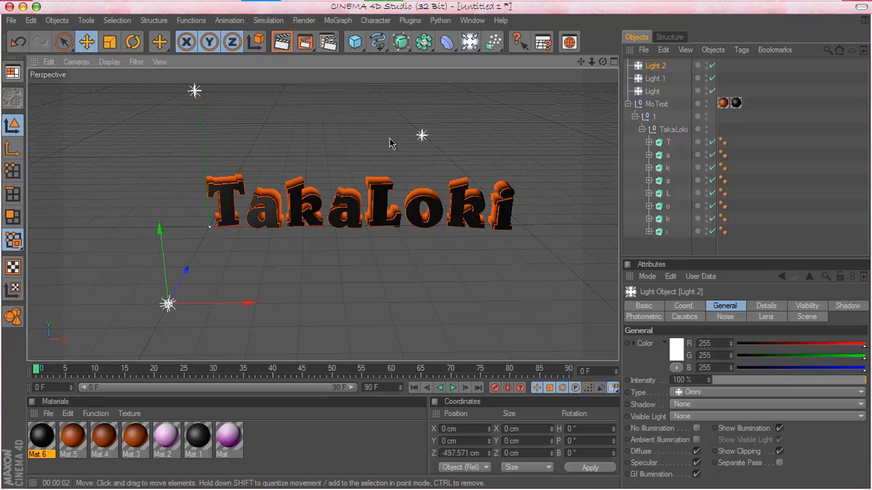
{"action": "left_click", "coordinate": [470, 42]}
{"action": "left_click_drag", "start_coordinate": [278, 228], "coordinate": [490, 247]}
{"action": "left_click_drag", "start_coordinate": [498, 143], "coordinate": [484, 171]}
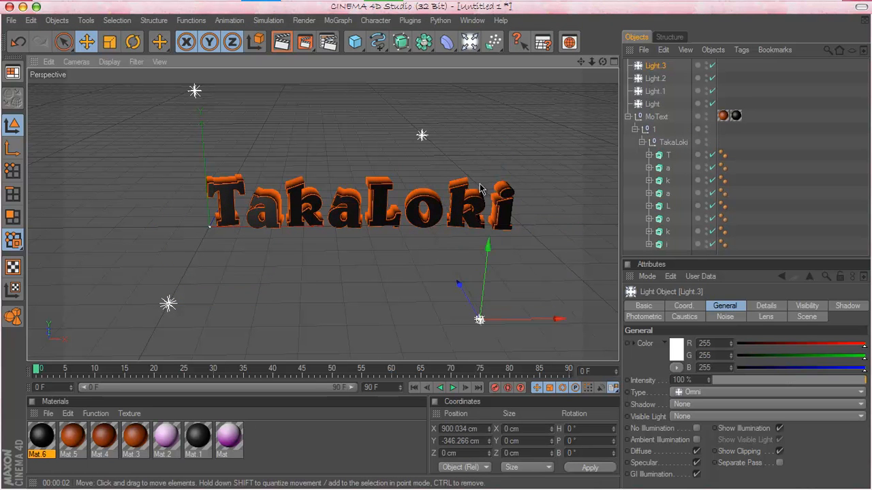
{"action": "left_click_drag", "start_coordinate": [460, 286], "coordinate": [480, 220]}
{"action": "left_click_drag", "start_coordinate": [462, 251], "coordinate": [438, 248]}
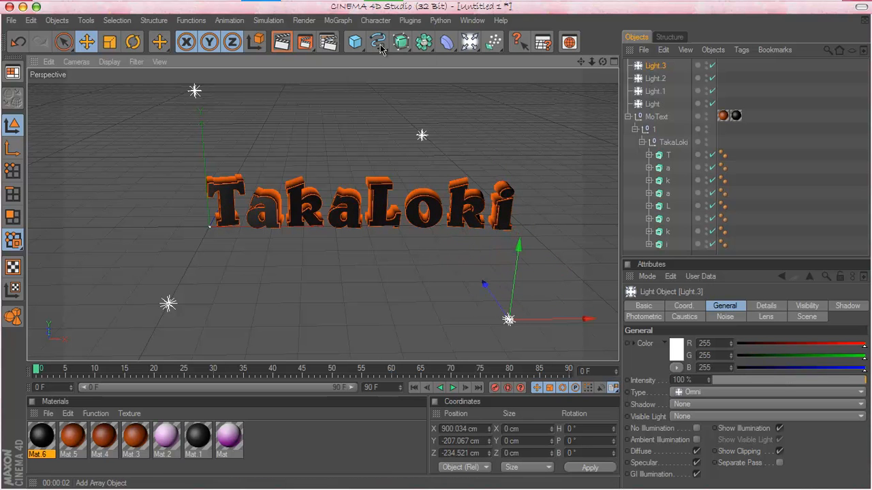
- Preview the lit TakaLoki text with a viewport render and return to the normal view
{"action": "left_click", "coordinate": [283, 42]}
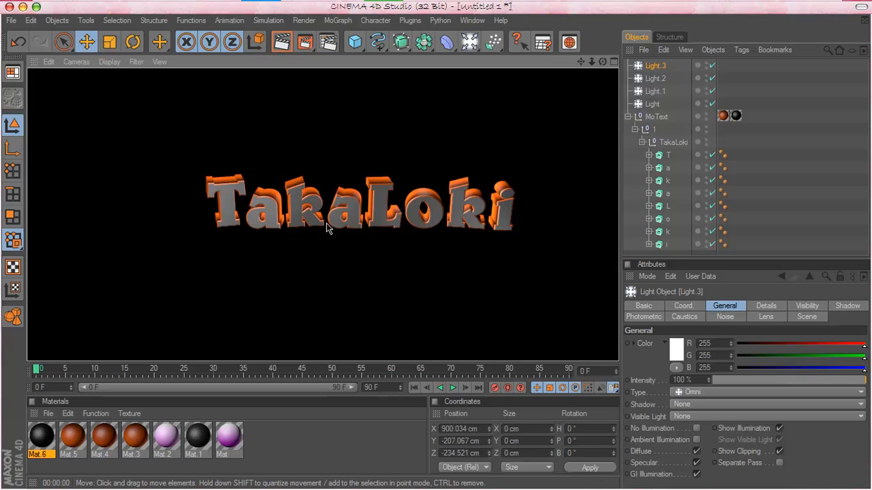
{"action": "left_click", "coordinate": [435, 250]}
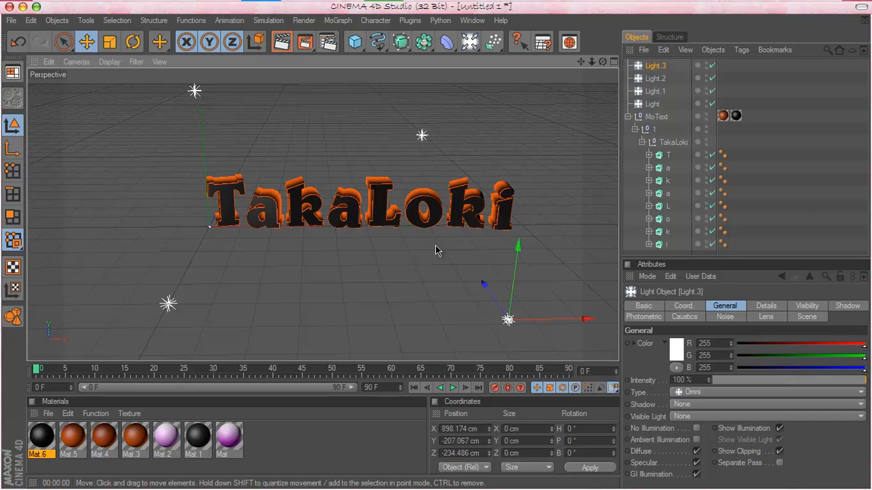
- Review the render settings for the output resolution, the PNG save format and the alpha channel options
{"action": "left_click", "coordinate": [10, 21]}
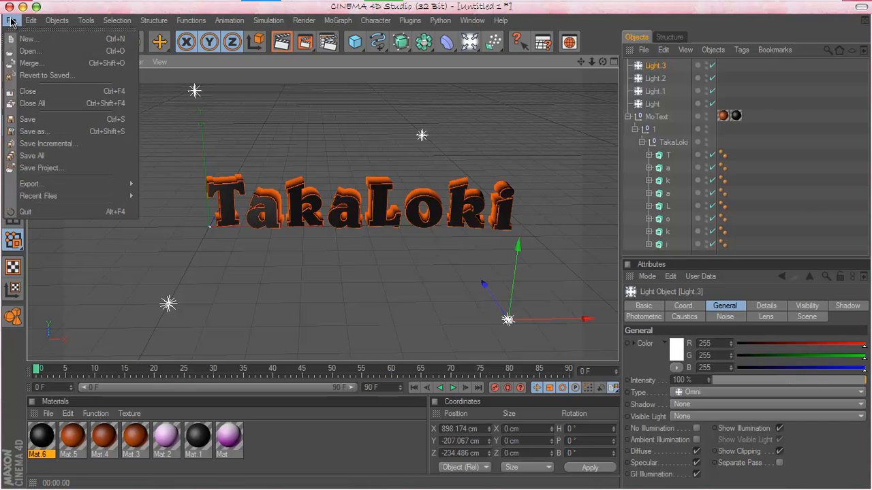
{"action": "mouse_move", "coordinate": [375, 21]}
{"action": "left_click", "coordinate": [327, 43]}
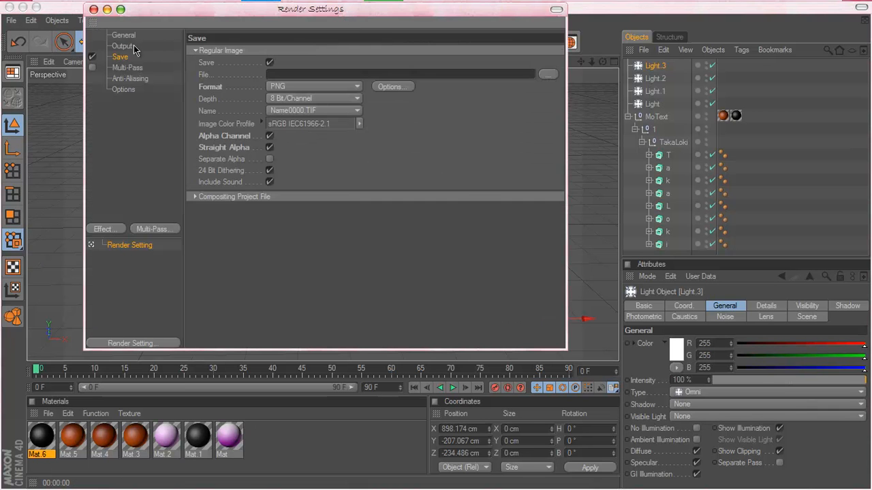
{"action": "left_click", "coordinate": [124, 46]}
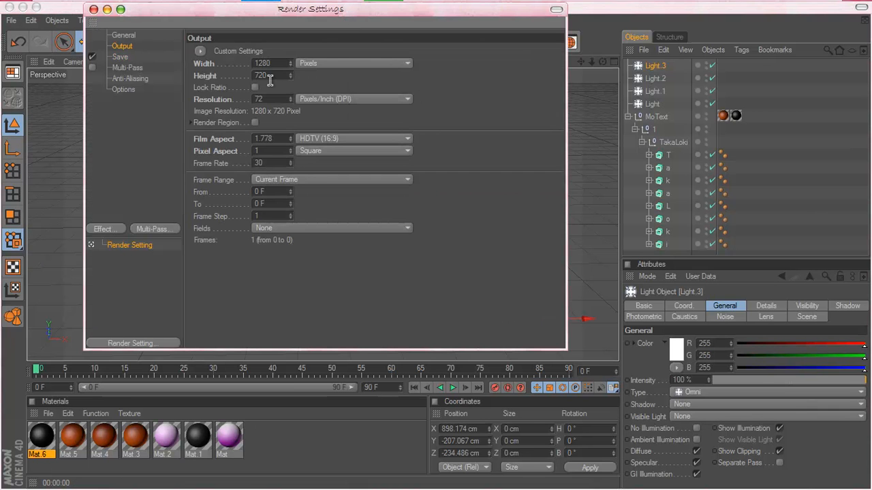
{"action": "left_click", "coordinate": [121, 57]}
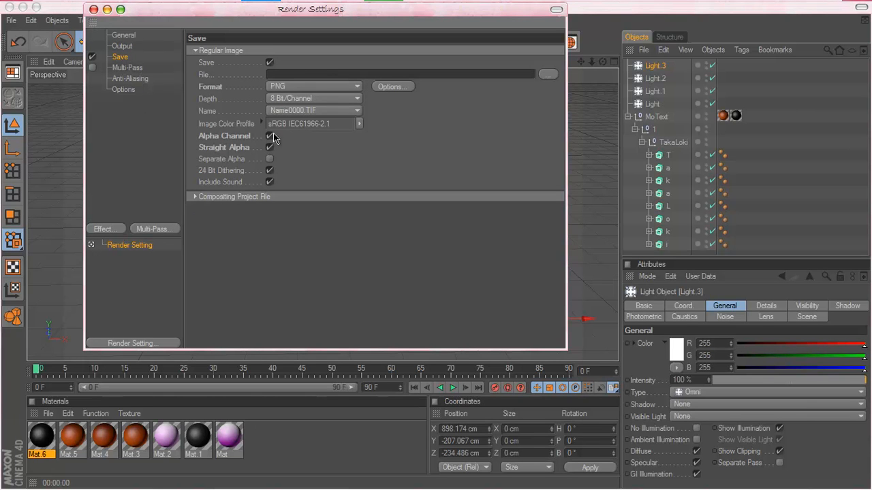
{"action": "left_click", "coordinate": [93, 10]}
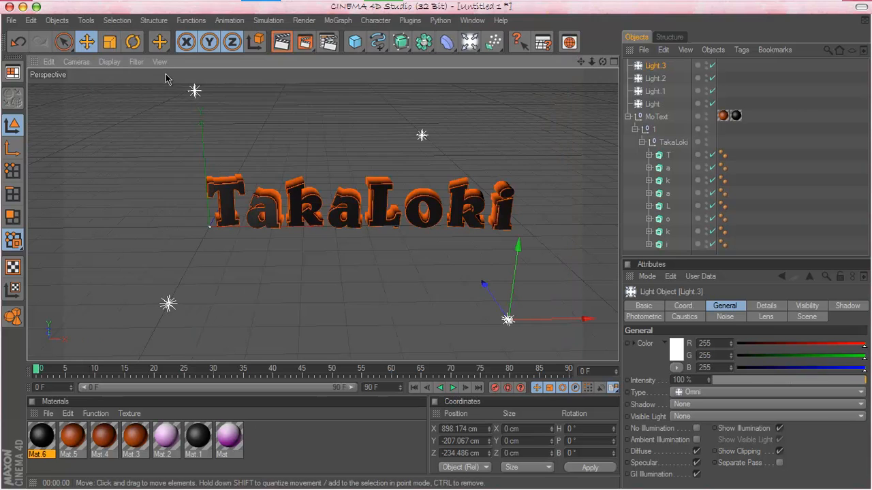
- Render the TakaLoki text in the Picture Viewer and close the viewer
{"action": "left_click", "coordinate": [305, 41]}
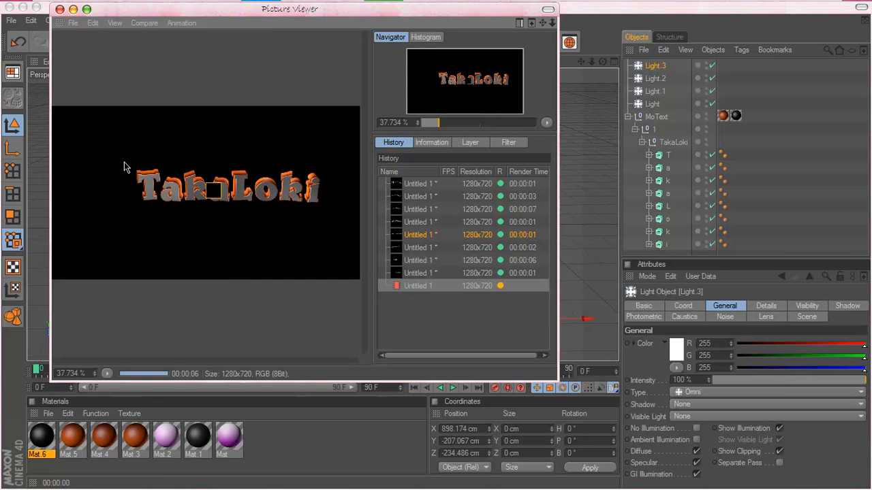
{"action": "left_click", "coordinate": [60, 10]}
{"action": "left_click", "coordinate": [453, 296]}
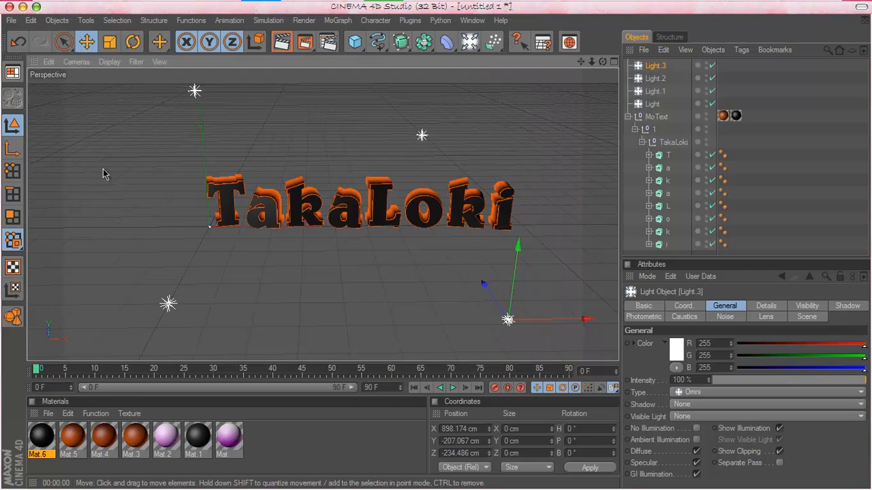
- Switch to GIMP and add the takaloki image from the desktop as a new layer on the SmokeBG template
{"action": "left_click", "coordinate": [23, 7]}
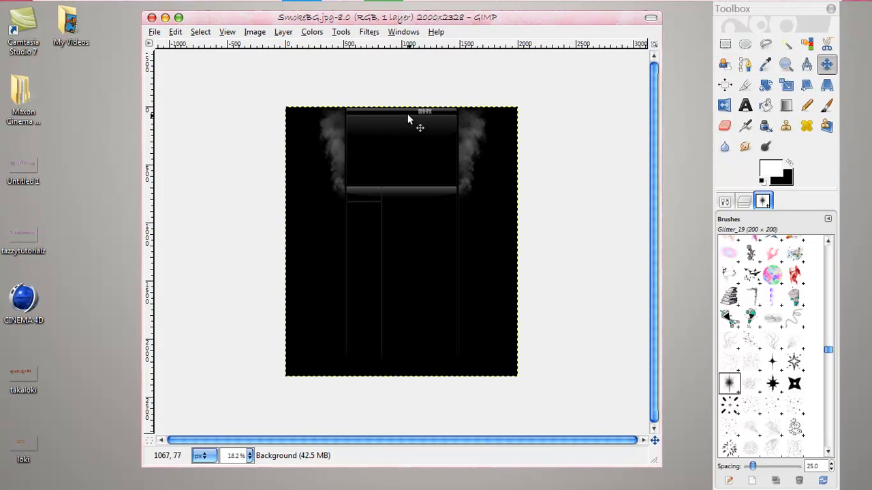
{"action": "left_click_drag", "start_coordinate": [21, 374], "coordinate": [358, 295]}
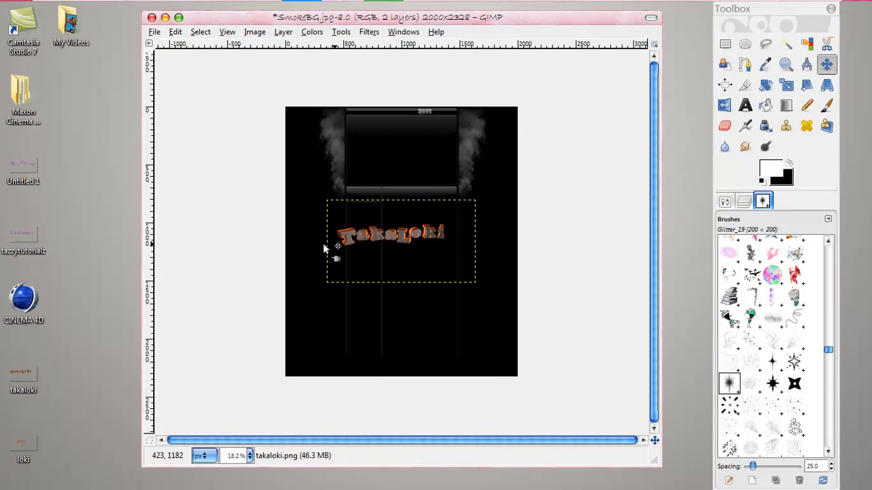
- Rotate the takaloki.png layer by -90 degrees and move it over the smoke along the template's upper left side
{"action": "left_click", "coordinate": [766, 84]}
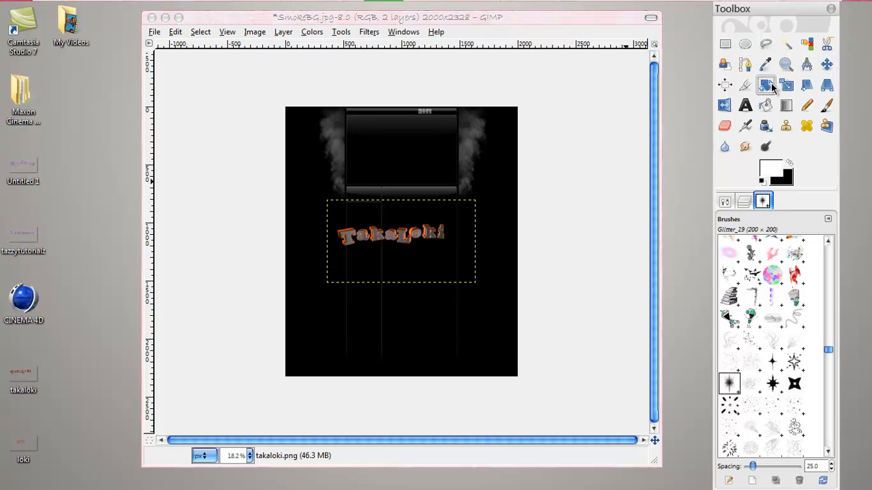
{"action": "left_click", "coordinate": [472, 247]}
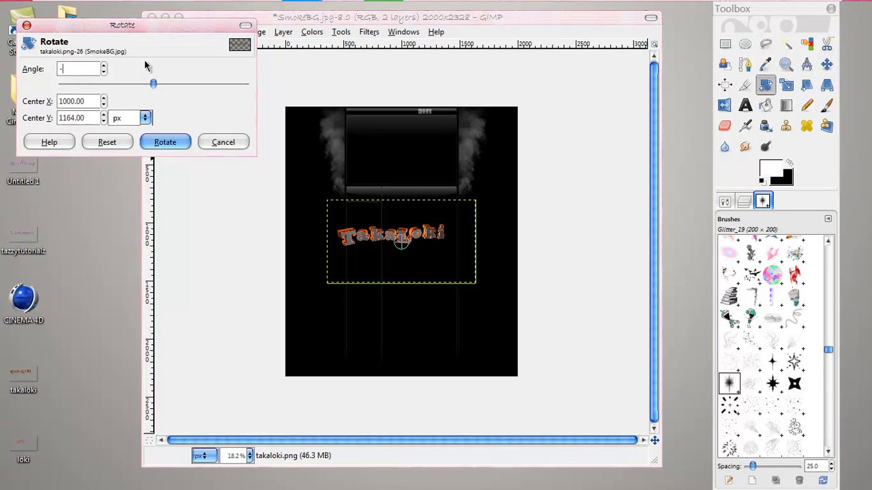
{"action": "key", "text": "Return"}
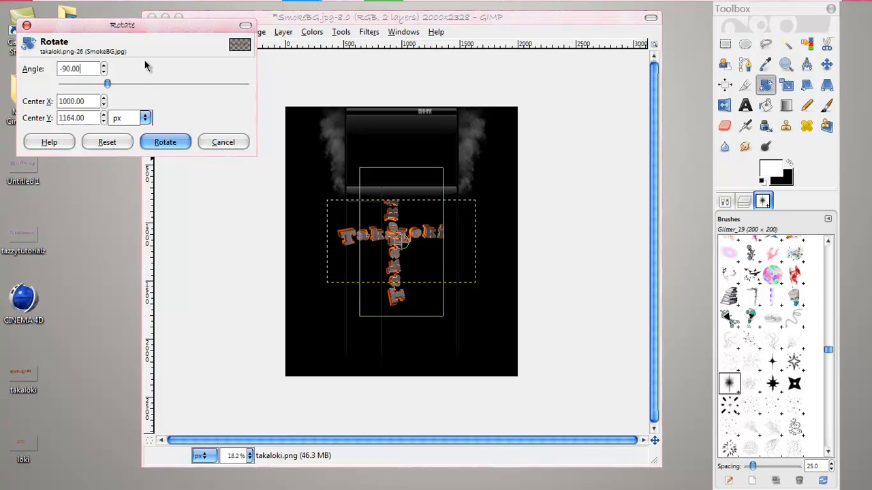
{"action": "left_click", "coordinate": [165, 141]}
{"action": "left_click", "coordinate": [826, 64]}
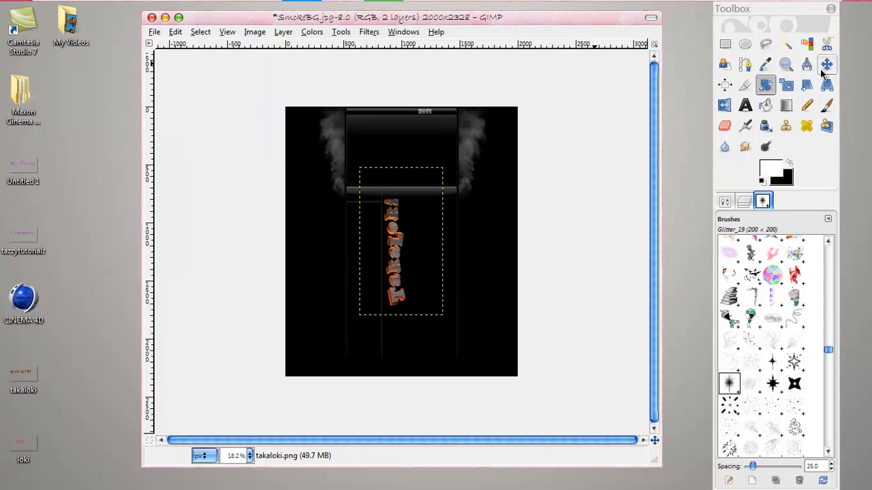
{"action": "left_click_drag", "start_coordinate": [395, 251], "coordinate": [329, 170]}
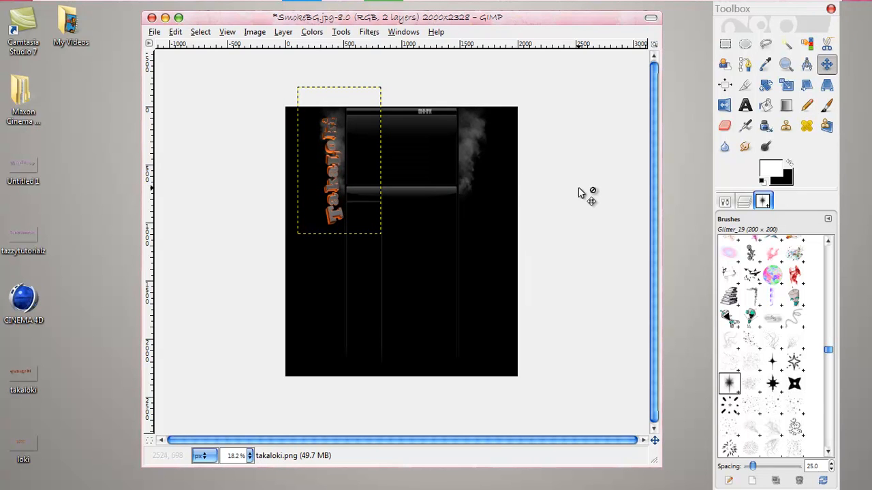
- Examine the vertical text's placement beside the template's left column at 50% zoom
{"action": "left_click", "coordinate": [250, 456]}
{"action": "left_click", "coordinate": [248, 372]}
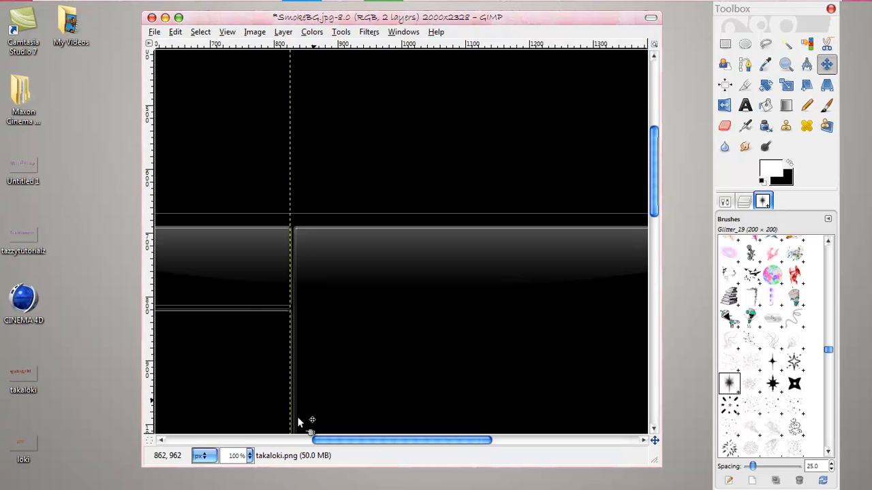
{"action": "left_click", "coordinate": [250, 457]}
{"action": "left_click", "coordinate": [243, 388]}
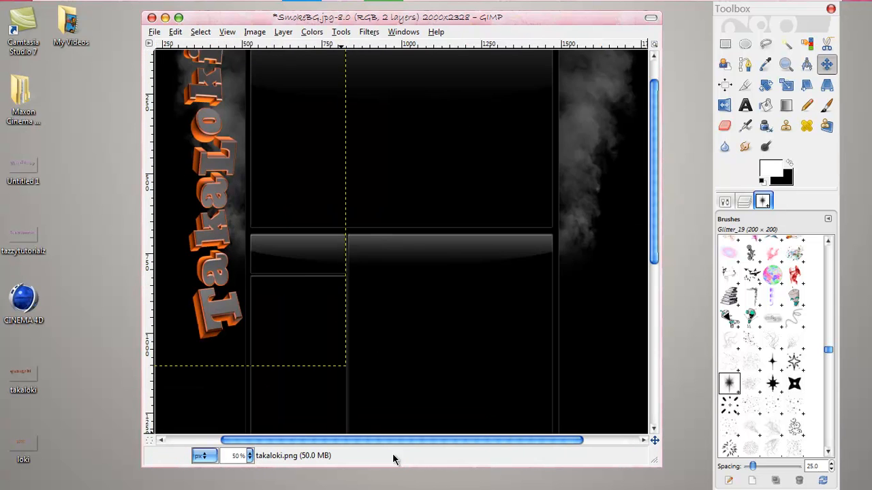
{"action": "scroll", "coordinate": [285, 247], "scroll_direction": "up", "scroll_amount": 2}
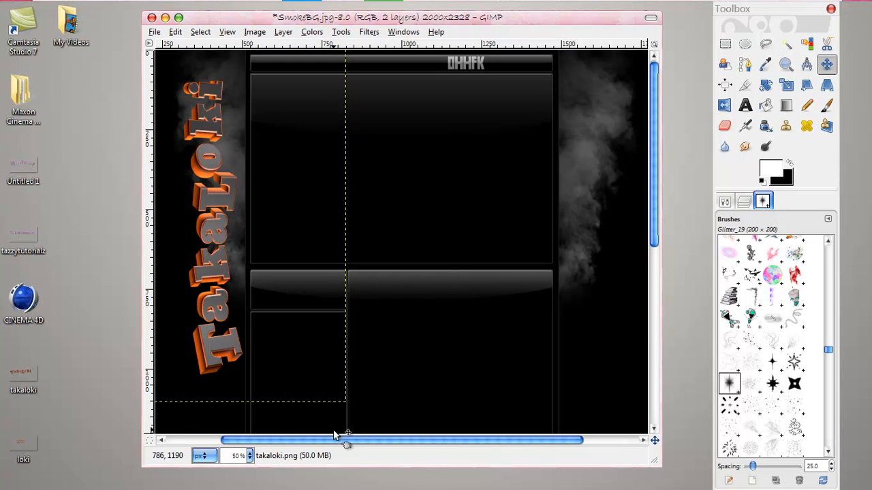
{"action": "left_click_drag", "start_coordinate": [332, 440], "coordinate": [253, 408]}
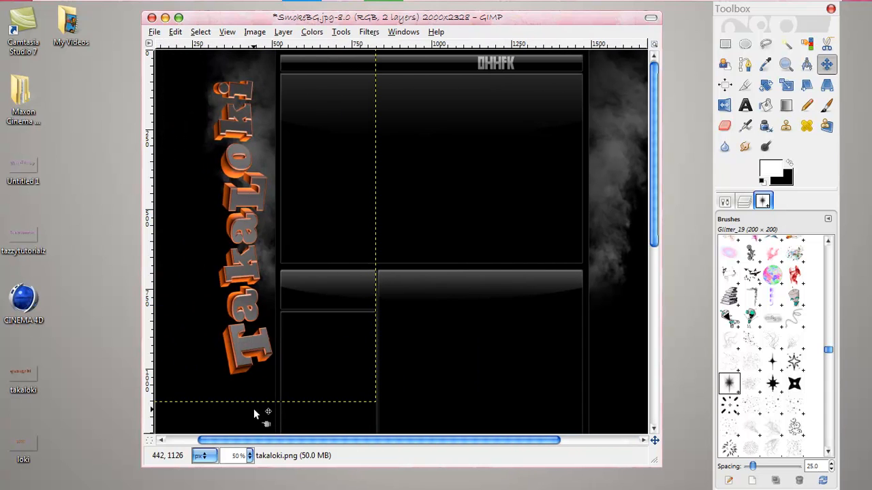